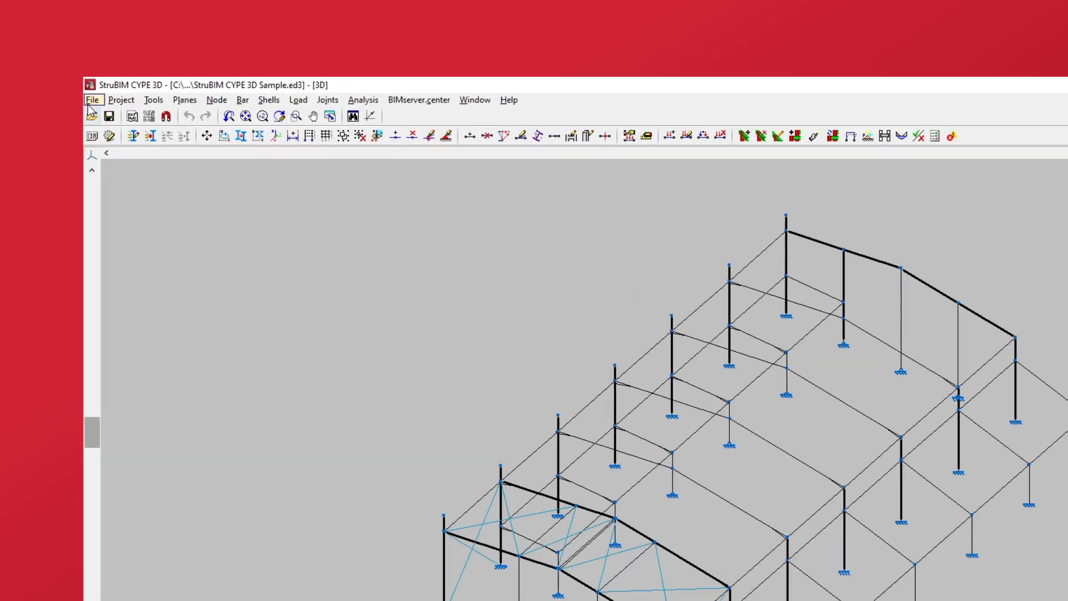
- Open the project's drawing selection and add a new drawing, keeping 3D Structure as its drawing type
{"action": "left_click", "coordinate": [69, 52]}
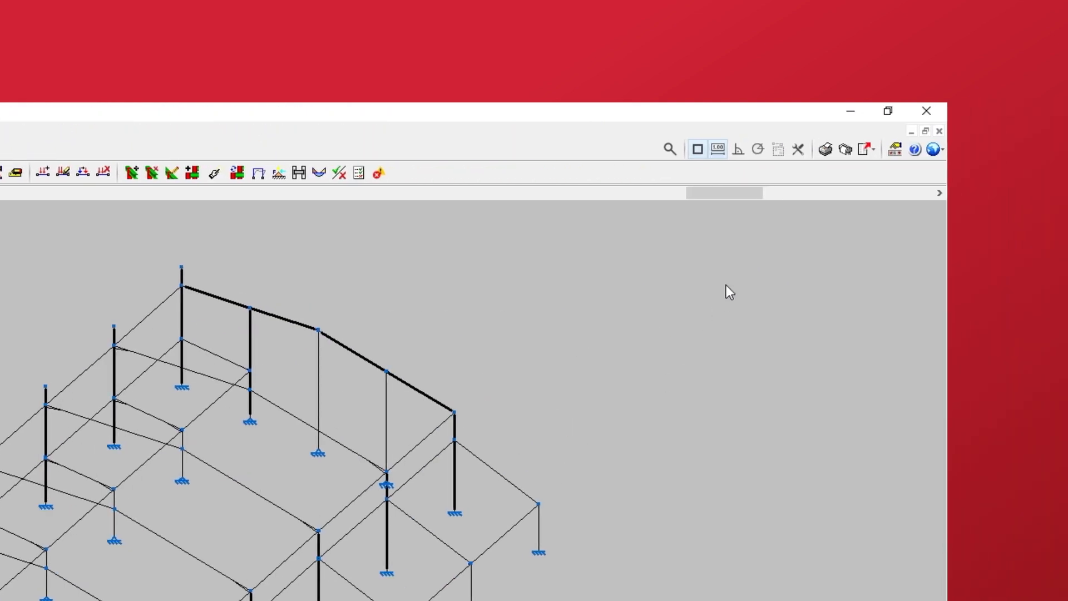
{"action": "left_click", "coordinate": [845, 150]}
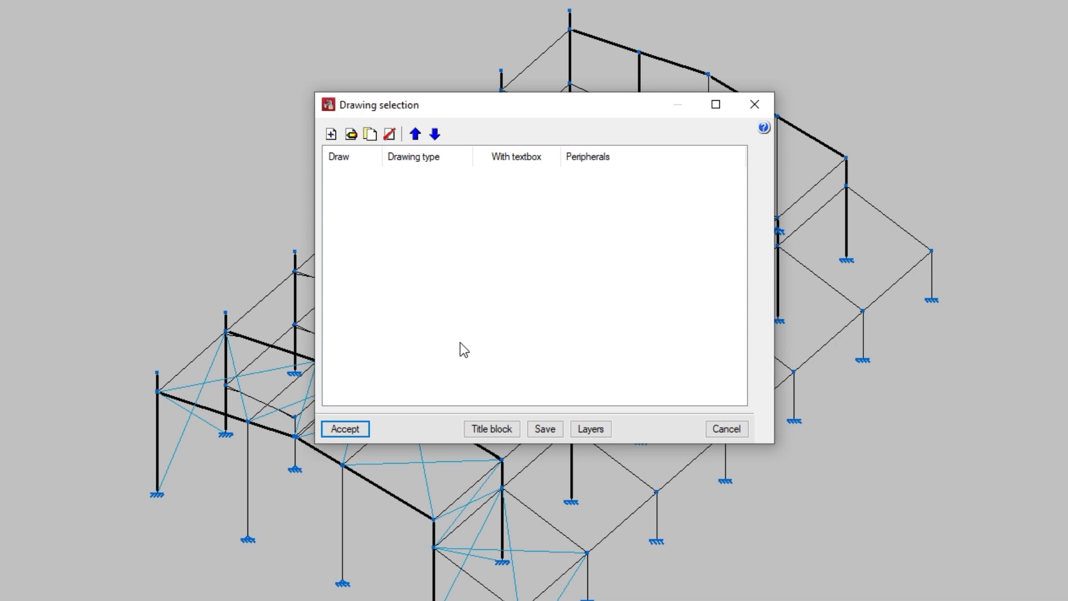
{"action": "left_click", "coordinate": [333, 137]}
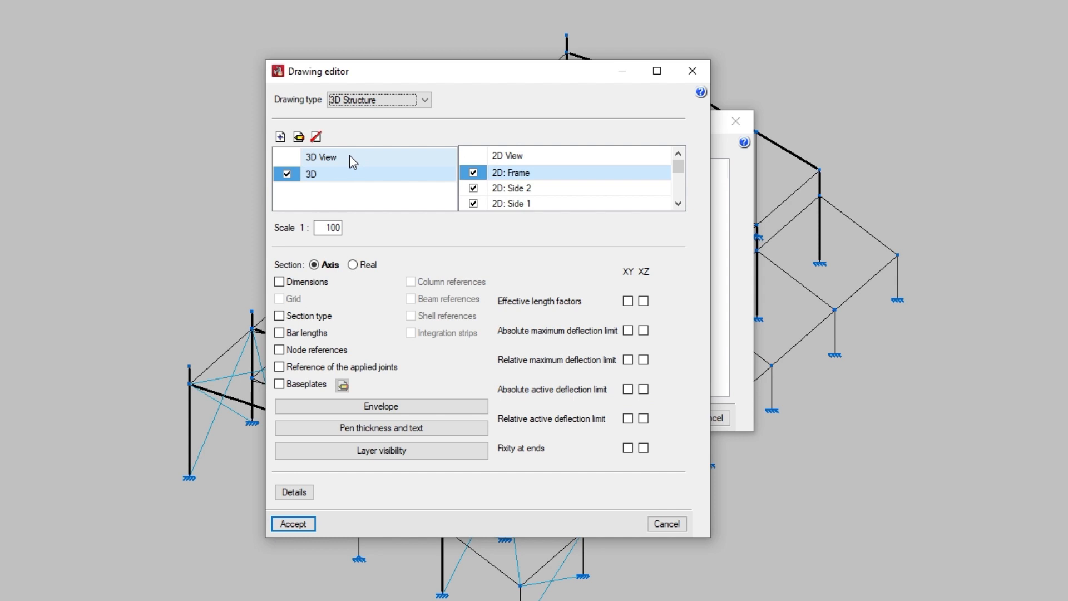
{"action": "left_click", "coordinate": [424, 100]}
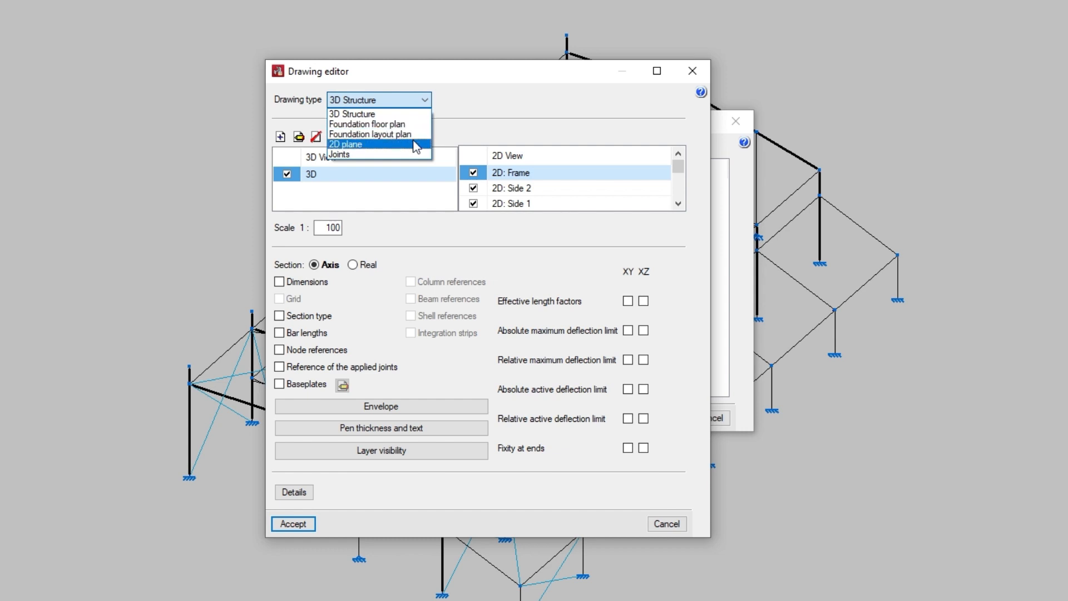
{"action": "left_click", "coordinate": [472, 132]}
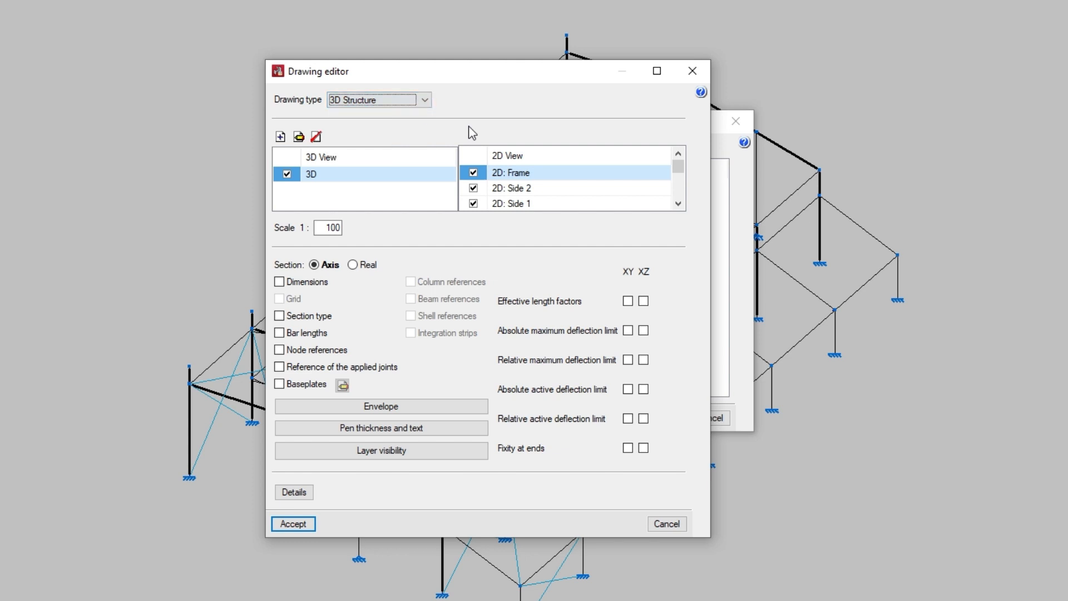
- Review the 3D and 2D views included in the drawing and its scale setting
{"action": "left_click", "coordinate": [287, 175]}
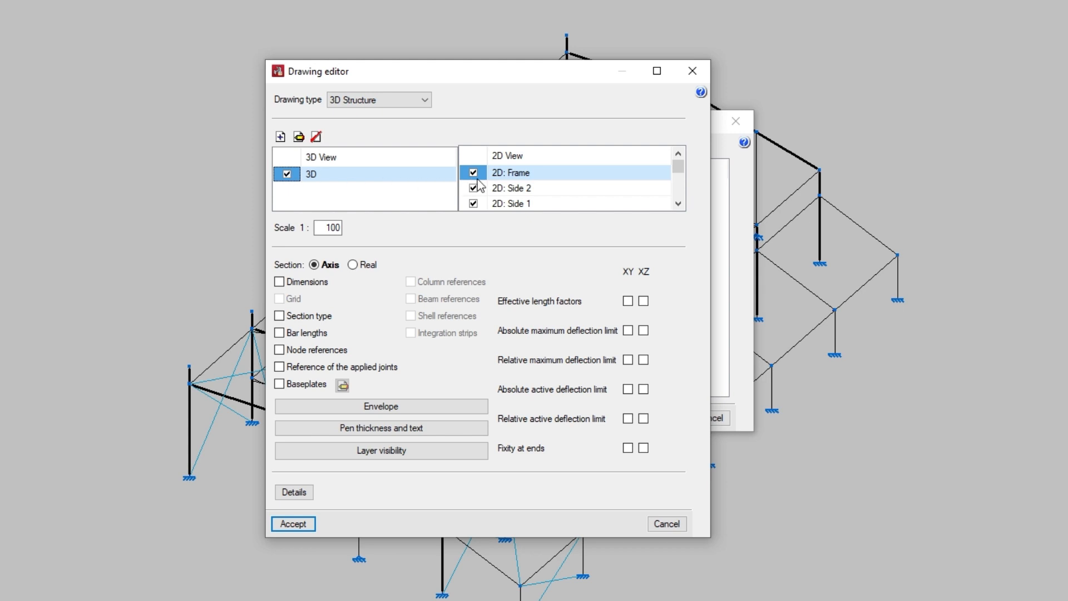
{"action": "left_click", "coordinate": [536, 175]}
{"action": "mouse_move", "coordinate": [686, 174]}
{"action": "left_mouse_down"}
{"action": "mouse_move", "coordinate": [687, 202]}
{"action": "mouse_move", "coordinate": [677, 162]}
{"action": "left_mouse_up"}
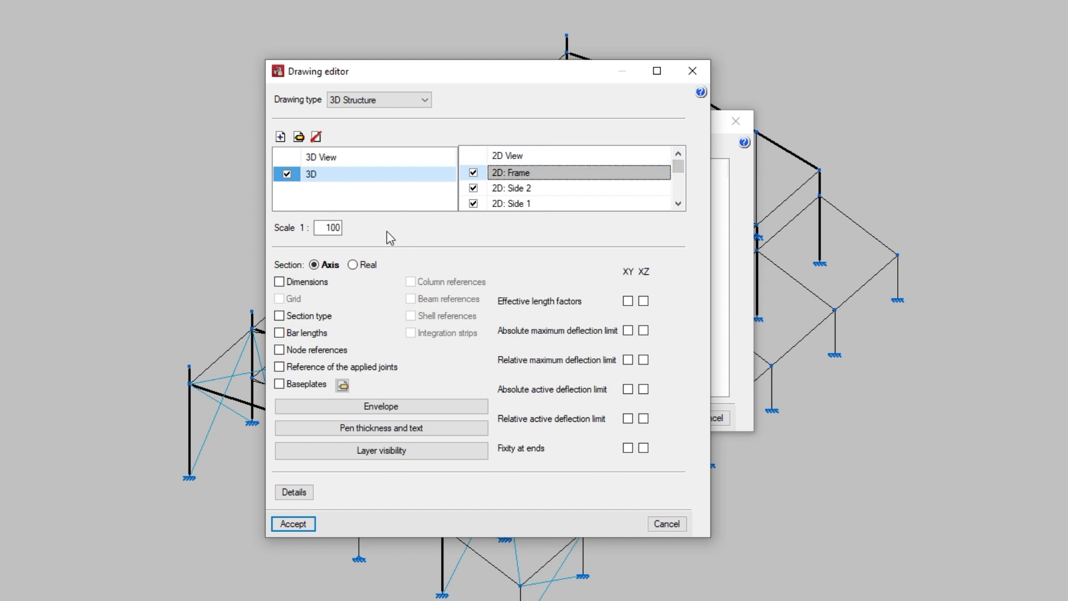
{"action": "left_click", "coordinate": [321, 229]}
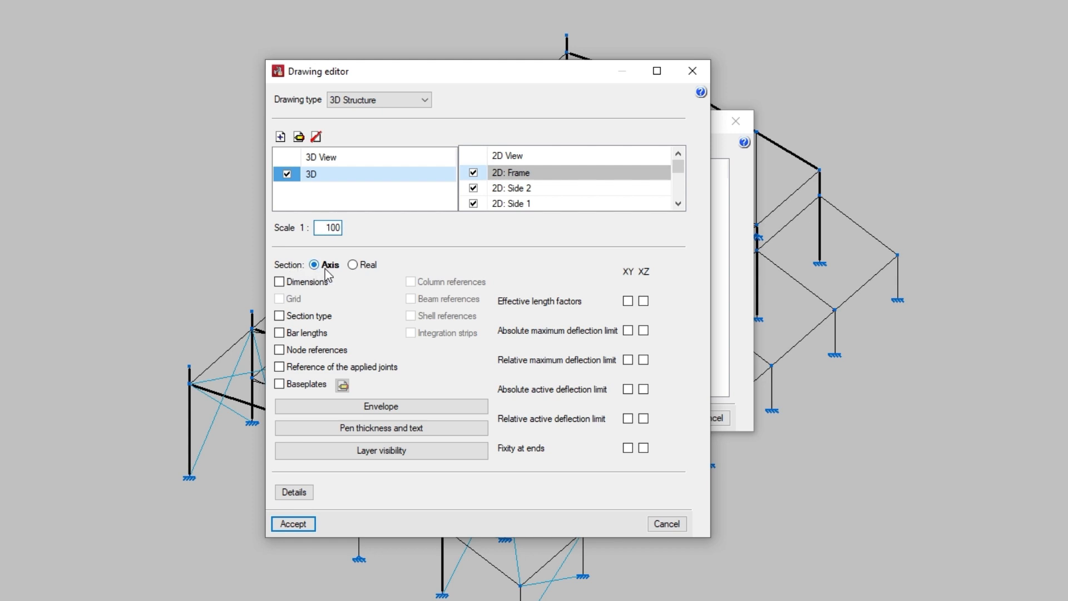
- Represent the sections by Axis and include dimensions, node references and baseplates in the 3D structure drawing
{"action": "left_click", "coordinate": [352, 265]}
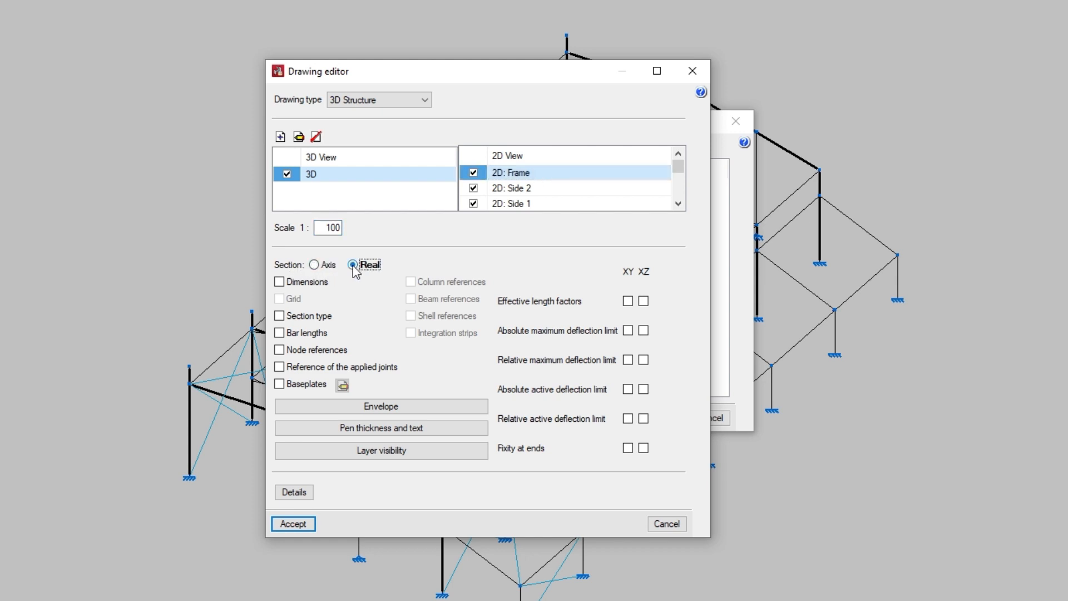
{"action": "left_click", "coordinate": [315, 265]}
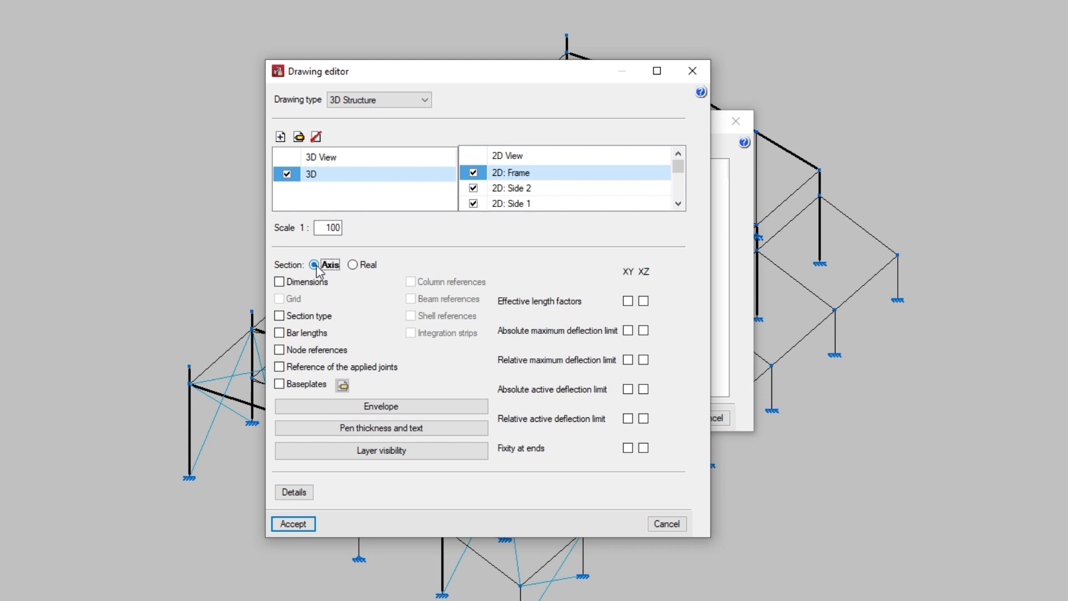
{"action": "left_click", "coordinate": [279, 282]}
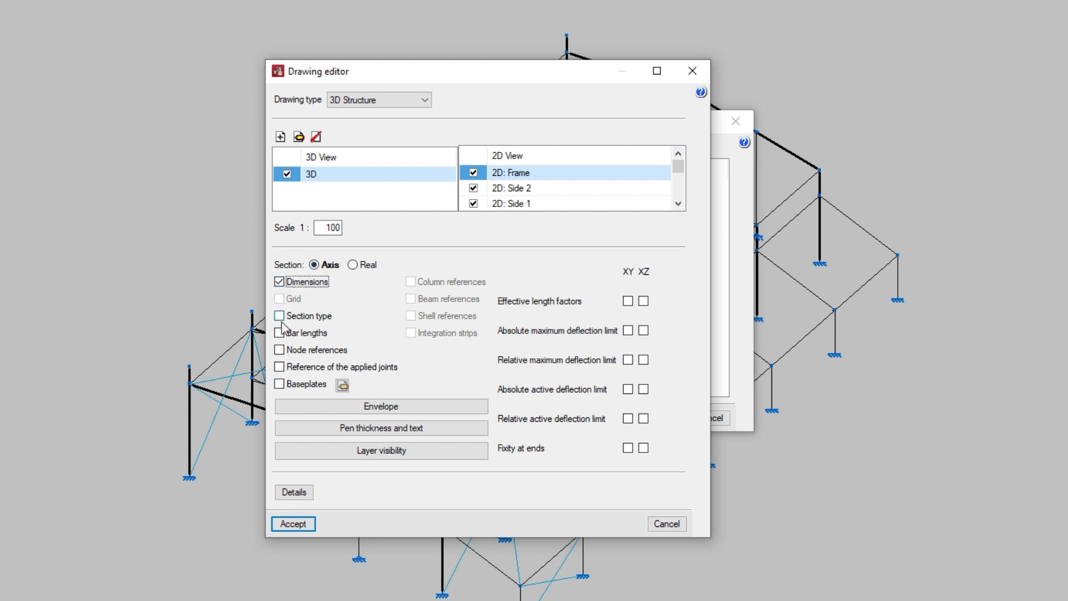
{"action": "left_click", "coordinate": [282, 351]}
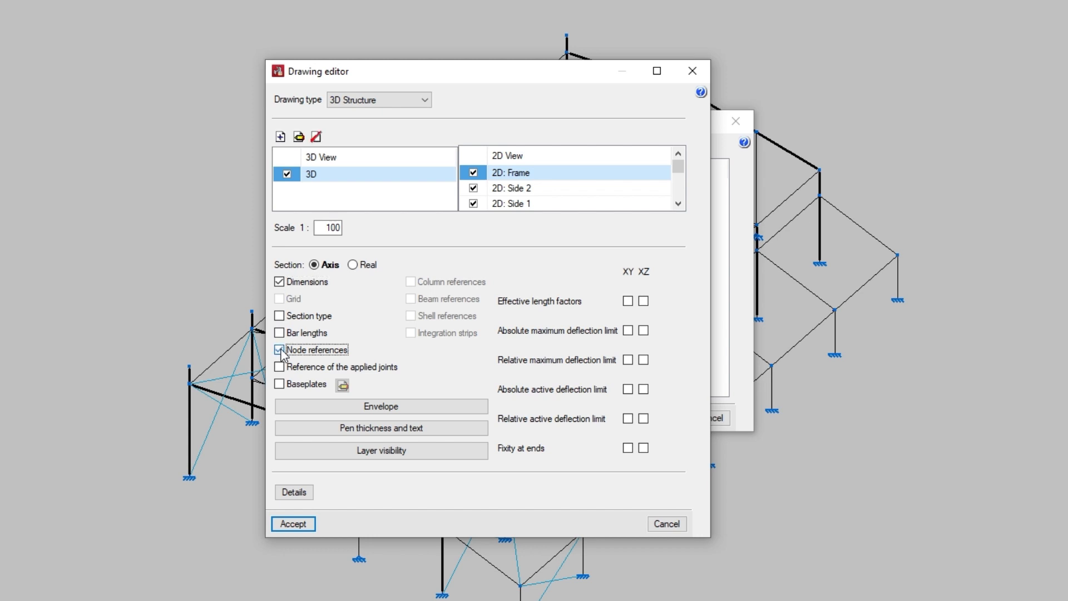
{"action": "left_click", "coordinate": [280, 385]}
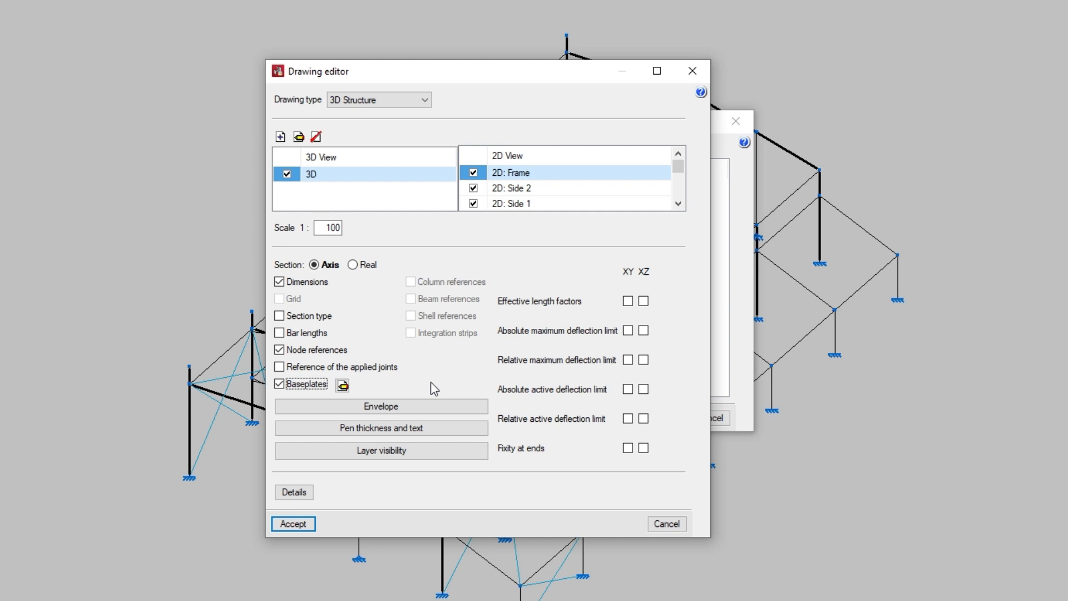
{"action": "left_click", "coordinate": [628, 302]}
{"action": "left_click", "coordinate": [630, 302]}
{"action": "left_click", "coordinate": [642, 358]}
{"action": "left_click", "coordinate": [644, 362]}
- Review the drawing's envelope options and its pen thickness and text size choices, keeping the current settings
{"action": "left_click", "coordinate": [420, 411]}
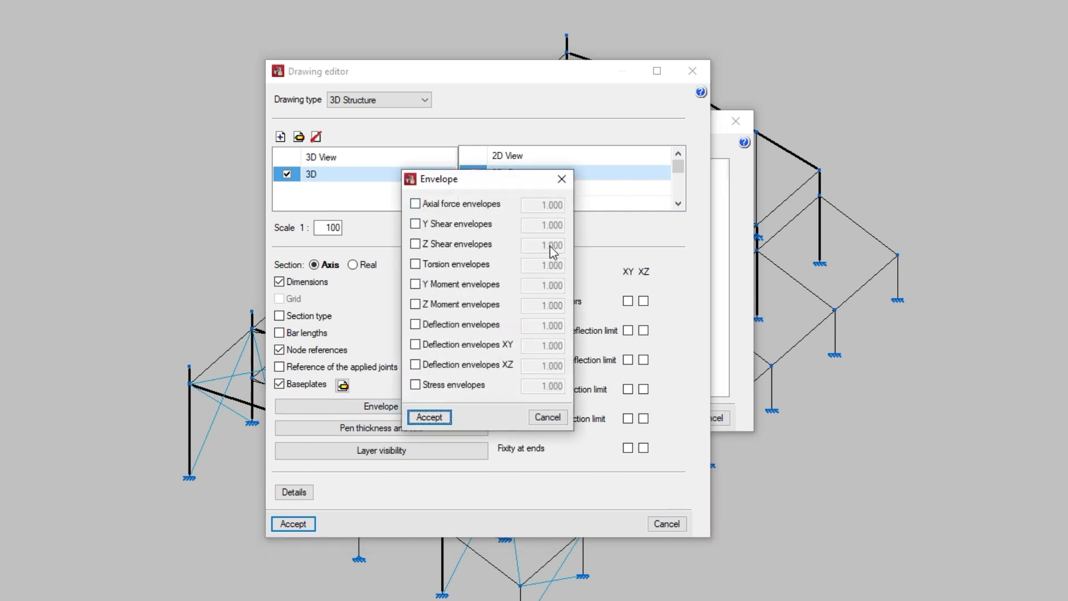
{"action": "left_click", "coordinate": [548, 419]}
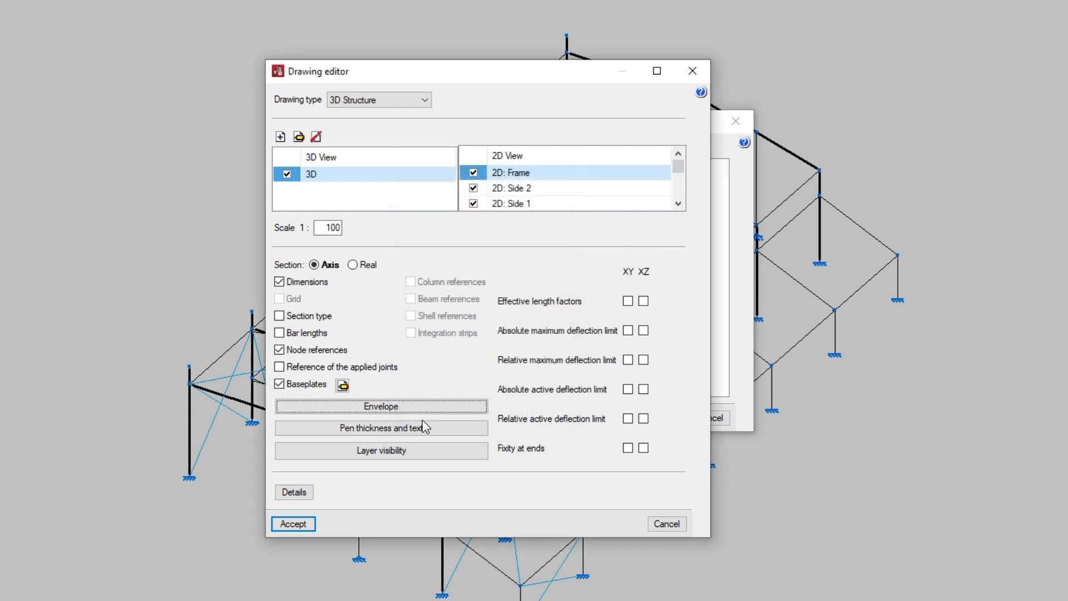
{"action": "left_click", "coordinate": [394, 428]}
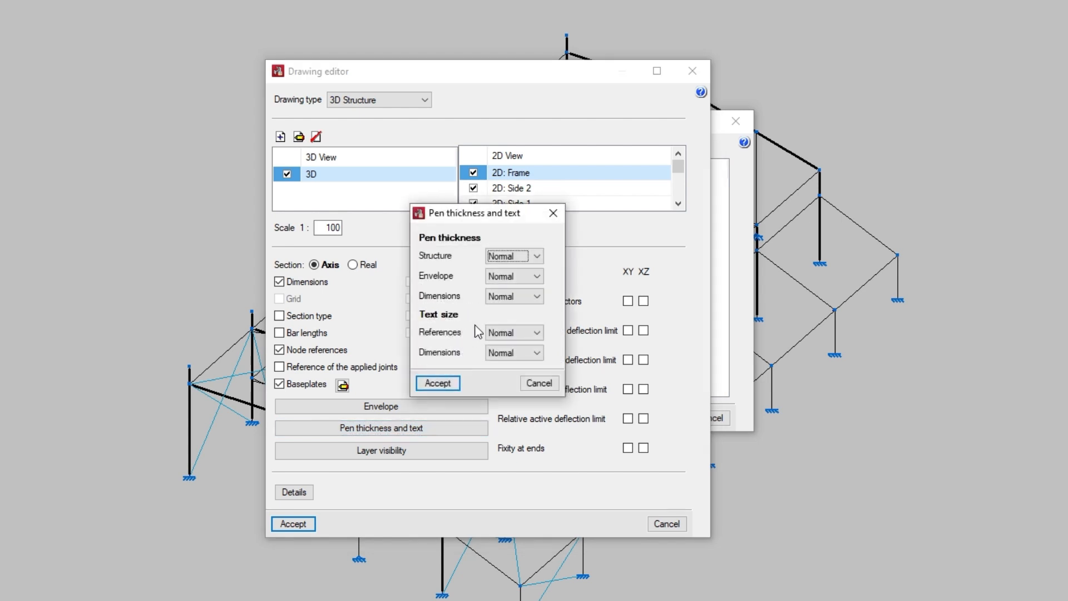
{"action": "left_click", "coordinate": [516, 257]}
{"action": "left_click", "coordinate": [518, 259]}
{"action": "left_click", "coordinate": [513, 334]}
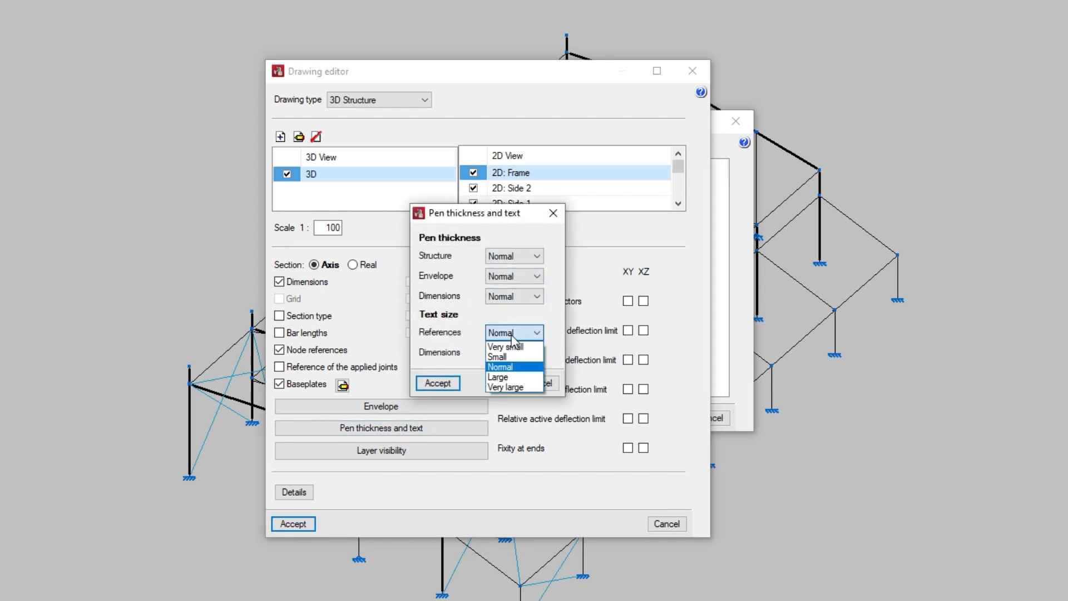
{"action": "left_click", "coordinate": [511, 335]}
{"action": "left_click", "coordinate": [439, 383]}
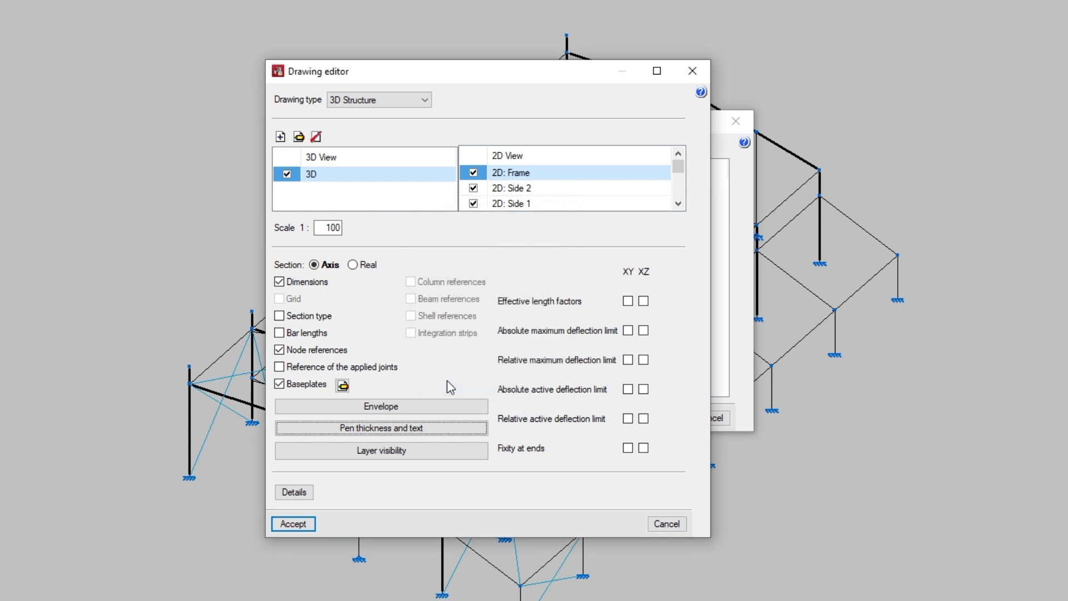
- Set the drawing to represent the structure using layer colours, keeping all layers and their element types visible
{"action": "left_click", "coordinate": [411, 451]}
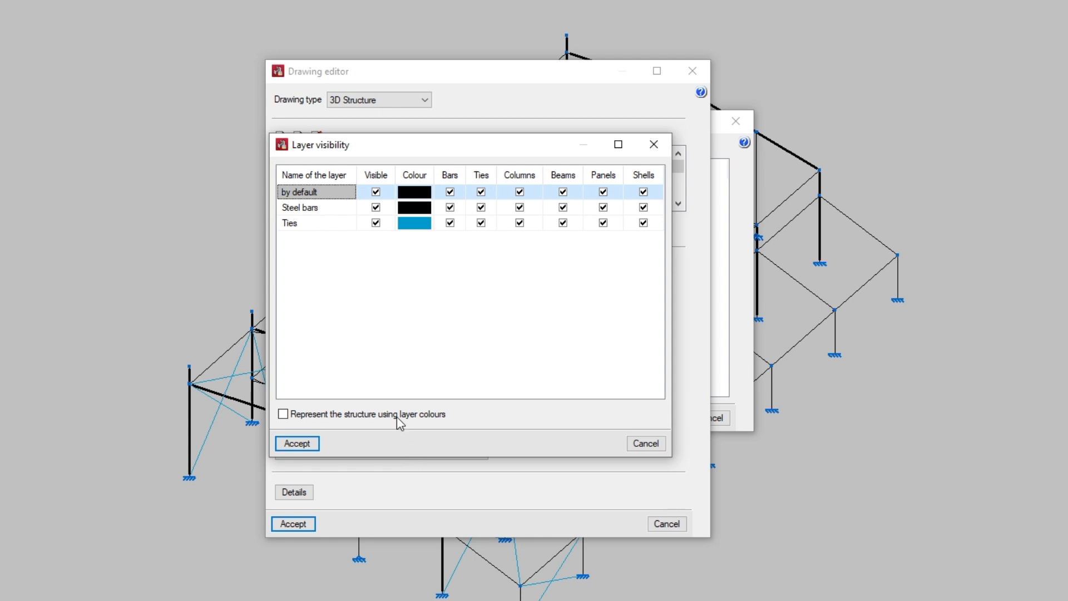
{"action": "left_click", "coordinate": [373, 210]}
{"action": "left_click", "coordinate": [375, 208]}
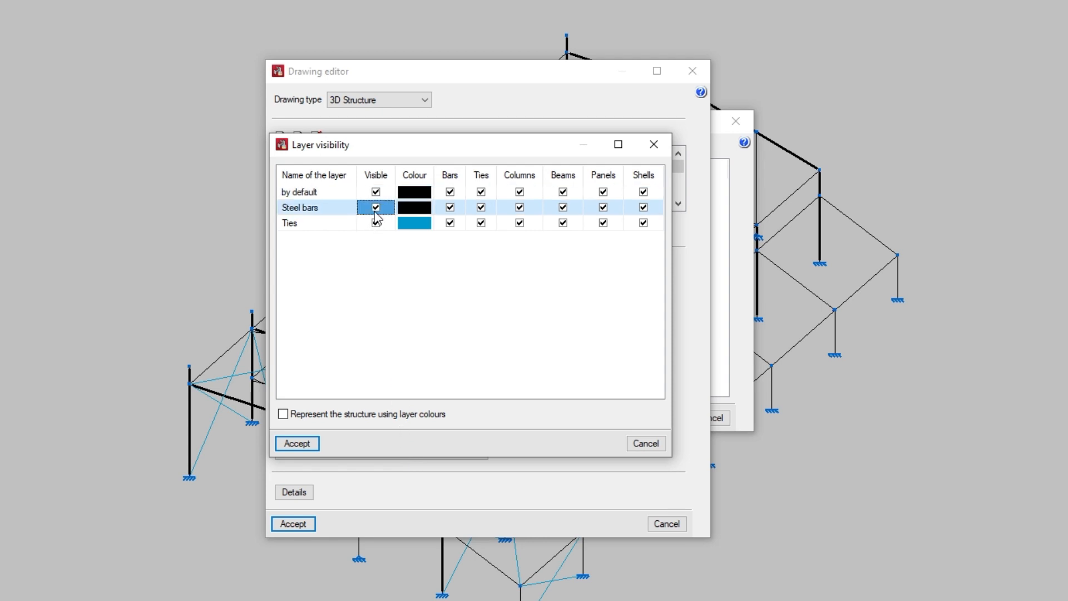
{"action": "left_click", "coordinate": [482, 208]}
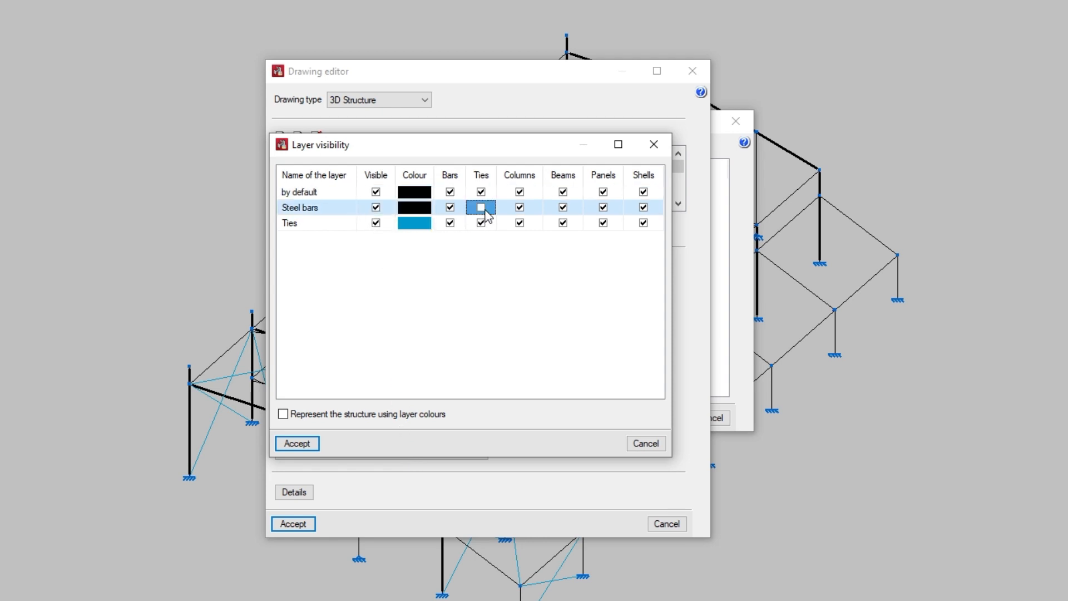
{"action": "left_click", "coordinate": [484, 209]}
{"action": "left_click", "coordinate": [332, 415]}
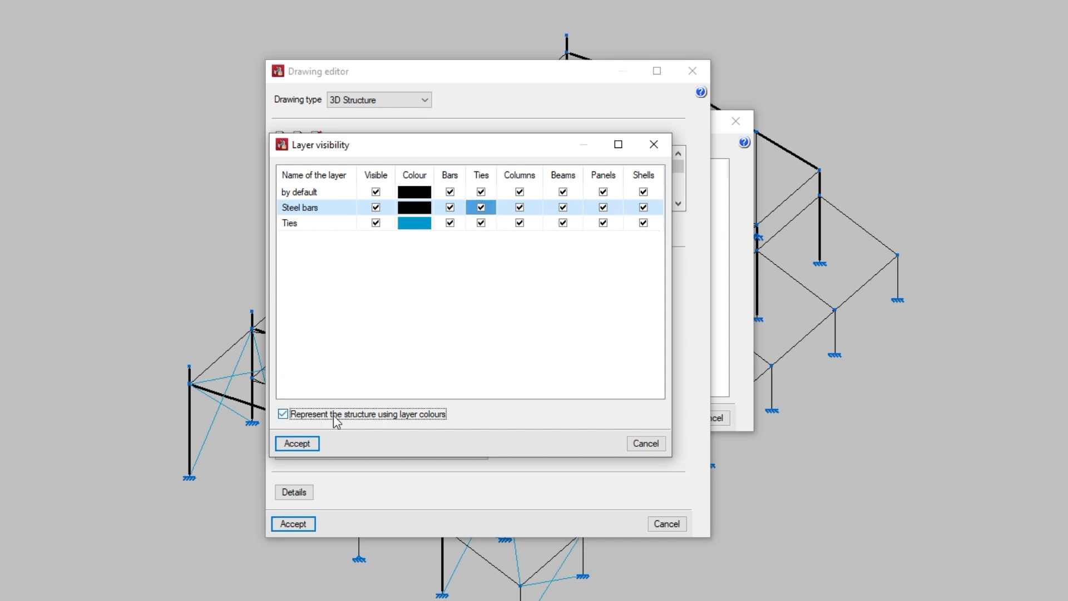
{"action": "left_click", "coordinate": [300, 442]}
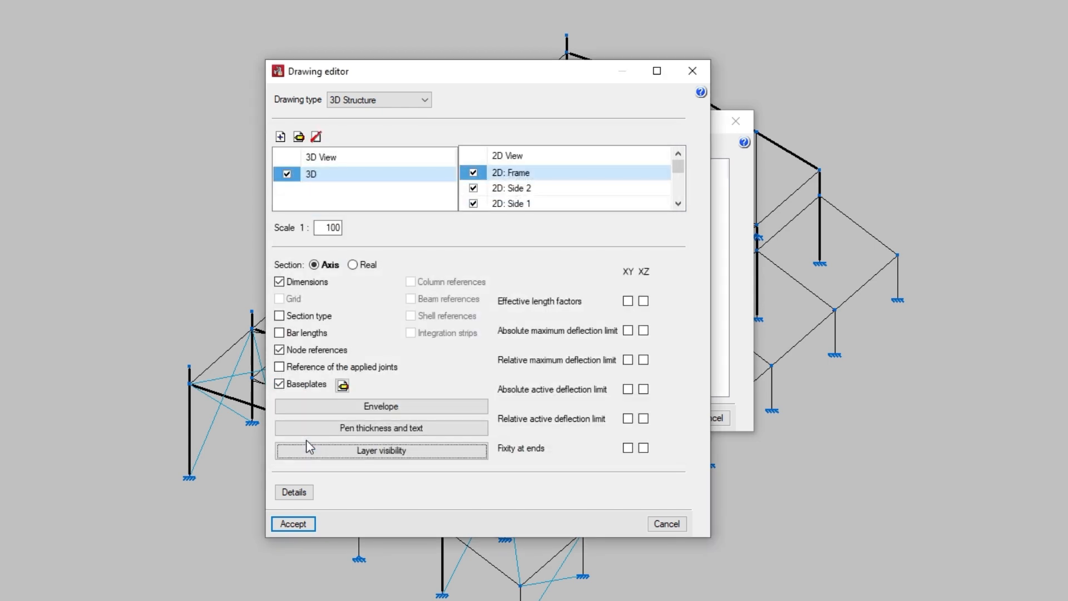
- Attach the EAG001 weld alternatives detail from the steel structure category of the construction details library to the drawing
{"action": "left_click", "coordinate": [309, 493]}
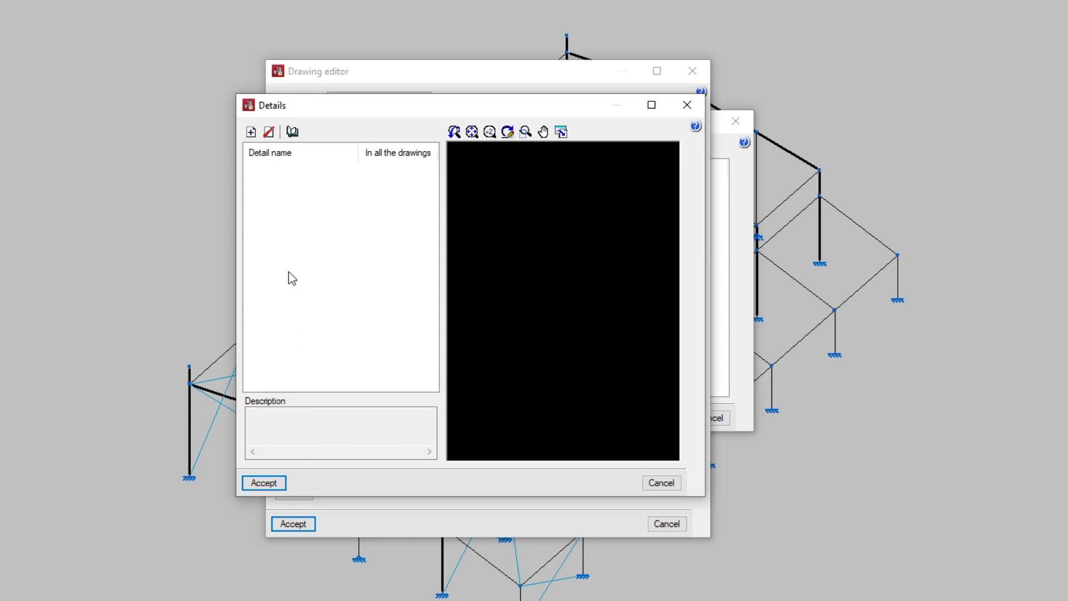
{"action": "left_click", "coordinate": [252, 131]}
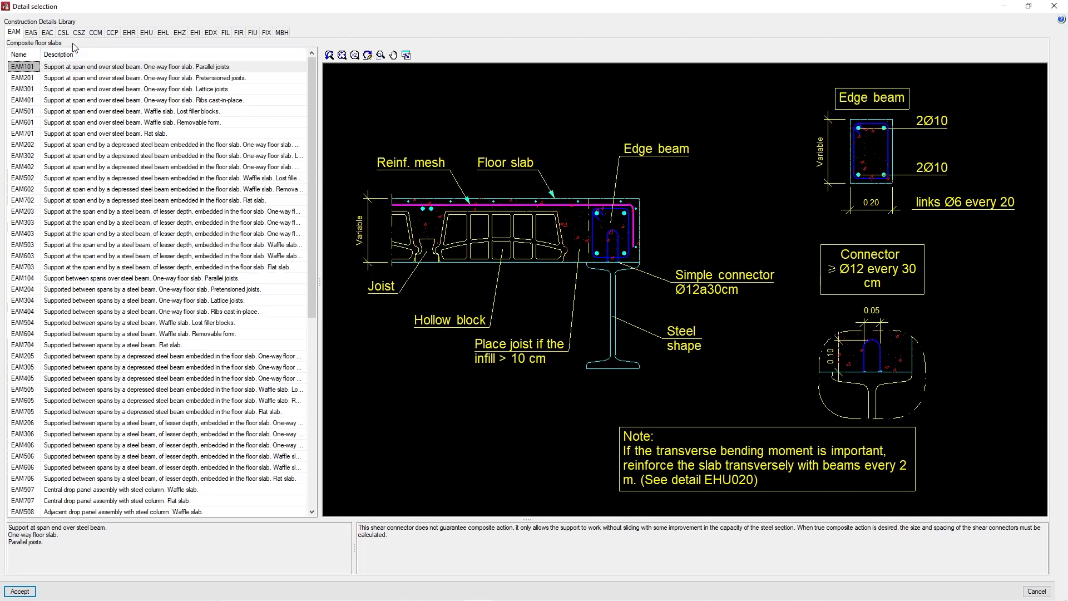
{"action": "left_click", "coordinate": [39, 34]}
{"action": "left_click", "coordinate": [47, 33]}
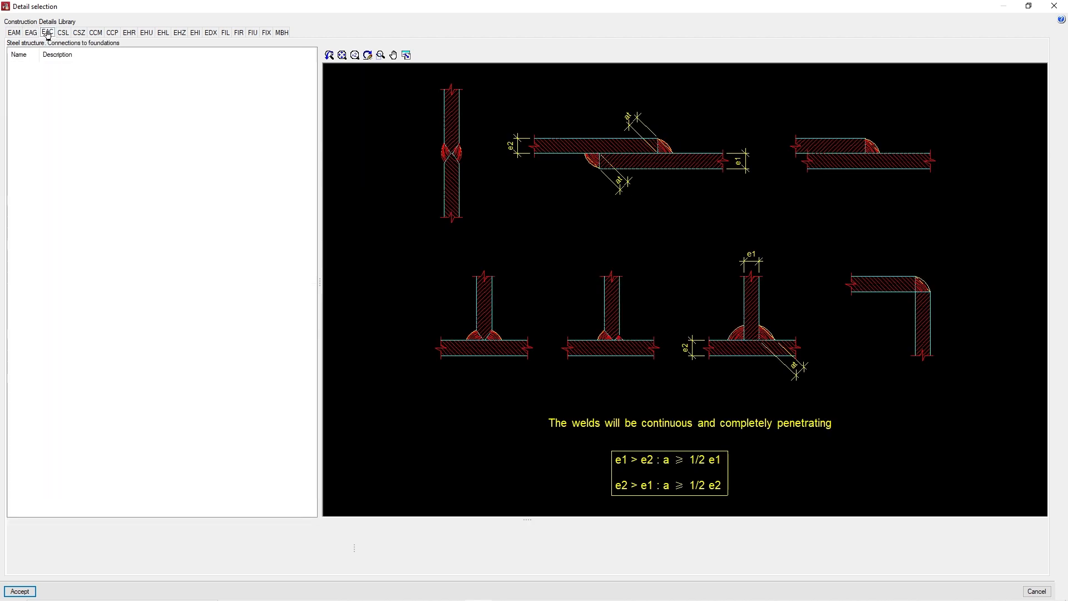
{"action": "left_click", "coordinate": [60, 34]}
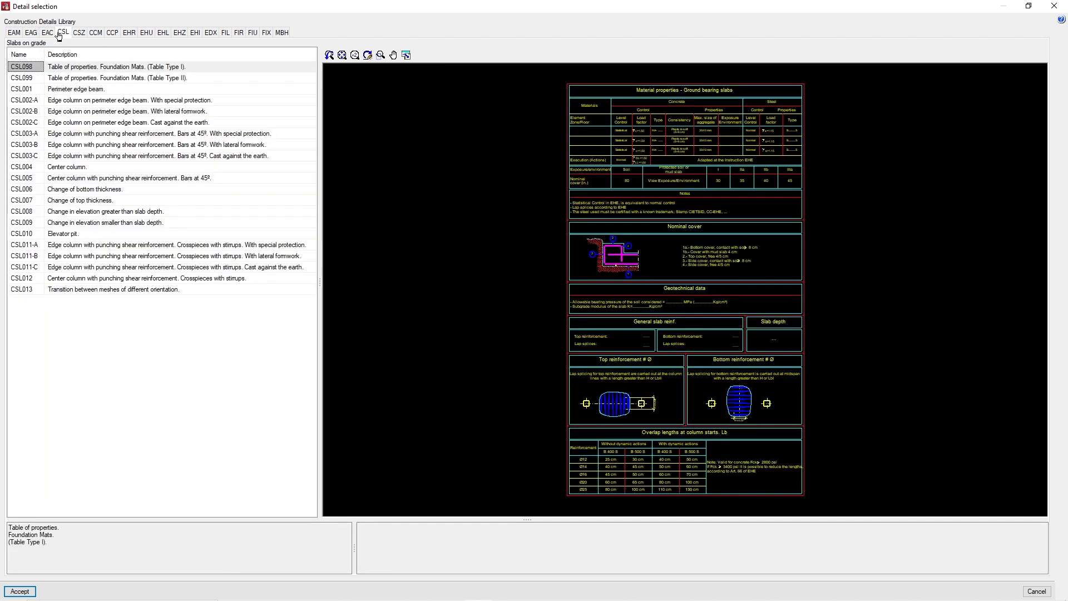
{"action": "left_click", "coordinate": [32, 34]}
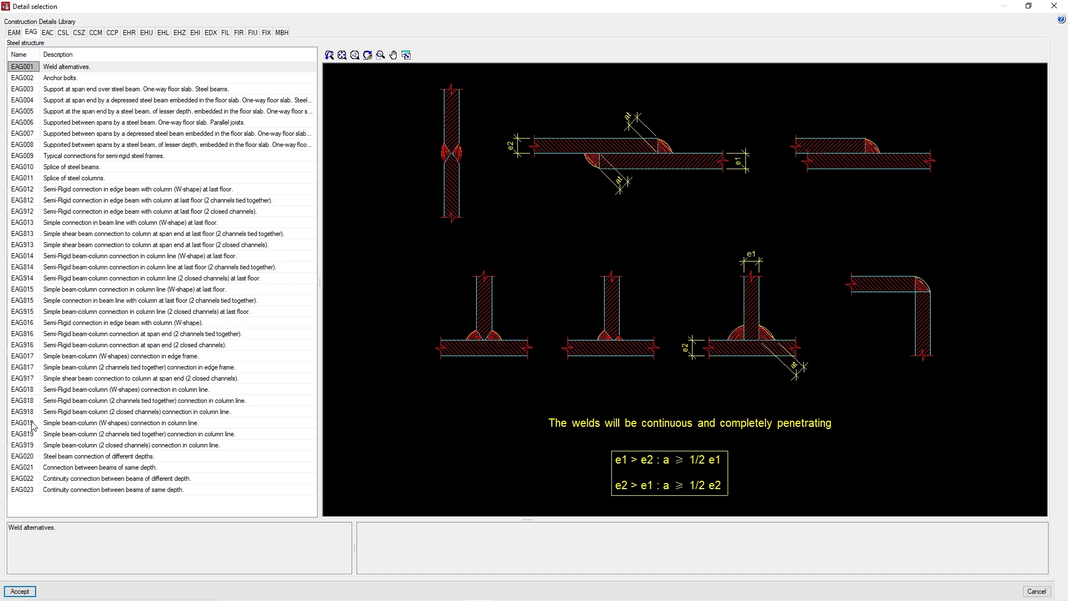
{"action": "left_click", "coordinate": [19, 590]}
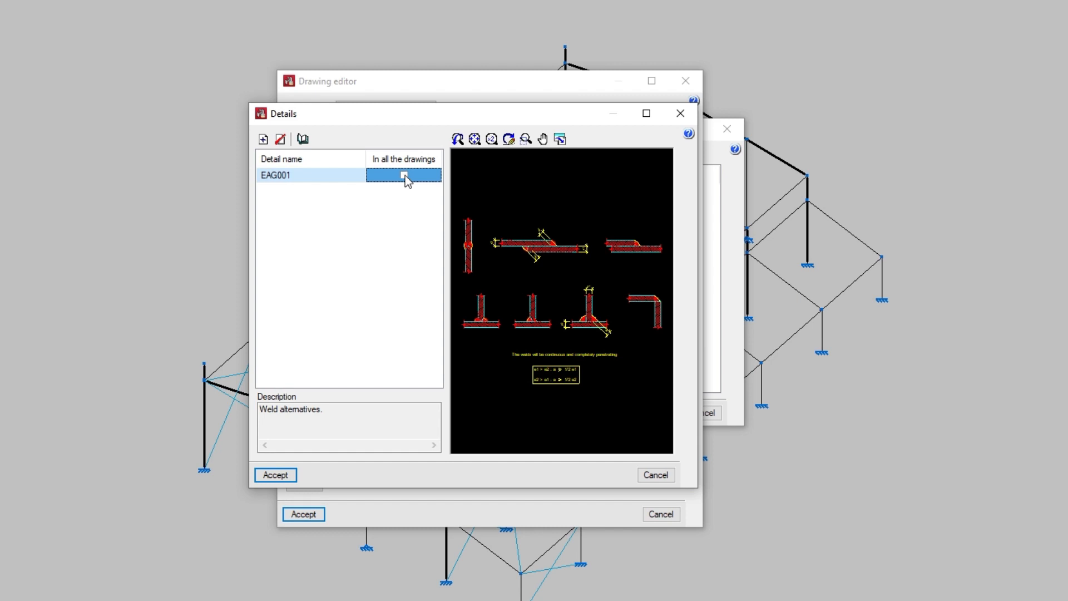
- View the base library of details, and confirm the attached detail and the 3D structure drawing
{"action": "left_click", "coordinate": [307, 144]}
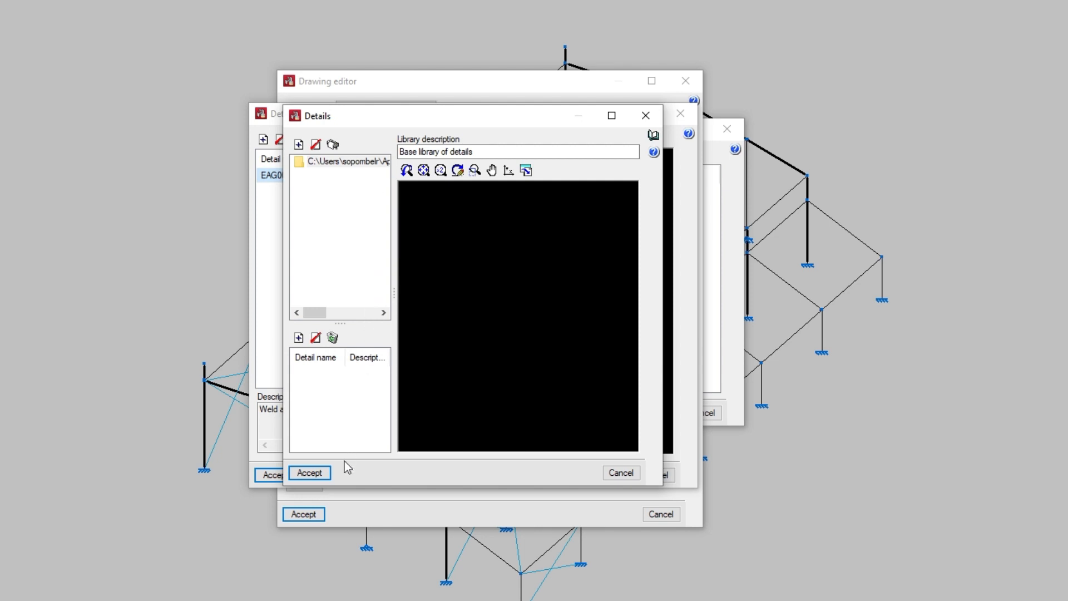
{"action": "left_click", "coordinate": [327, 473]}
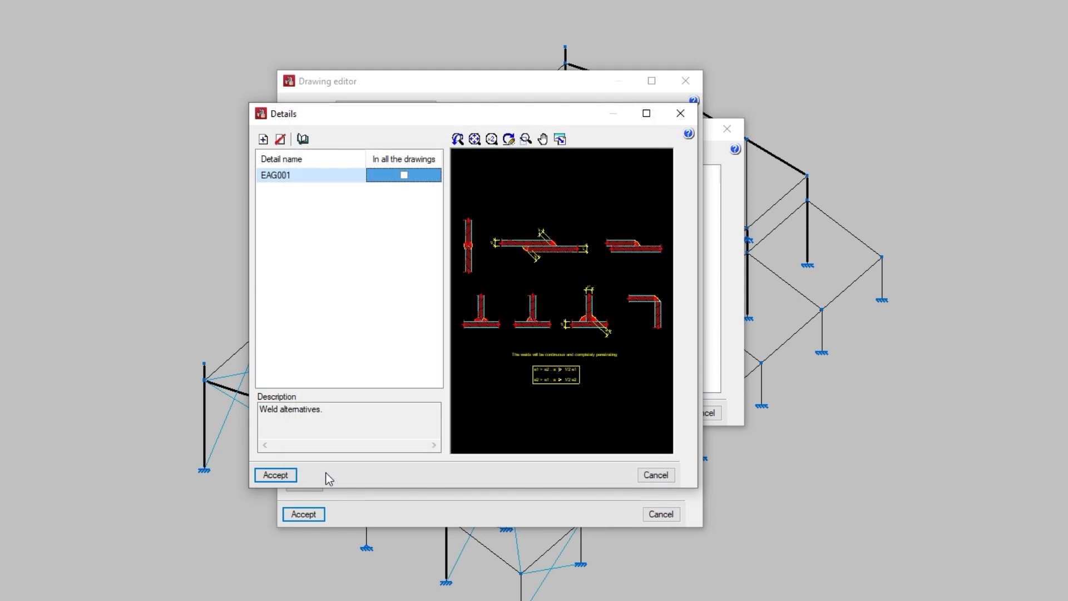
{"action": "left_click", "coordinate": [279, 476]}
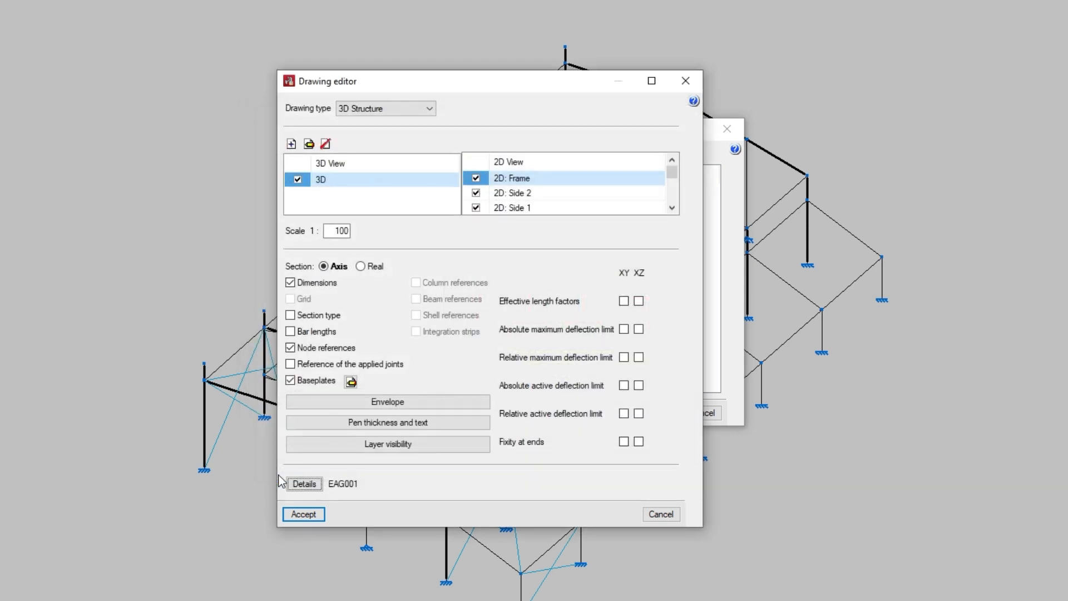
{"action": "left_click", "coordinate": [305, 513]}
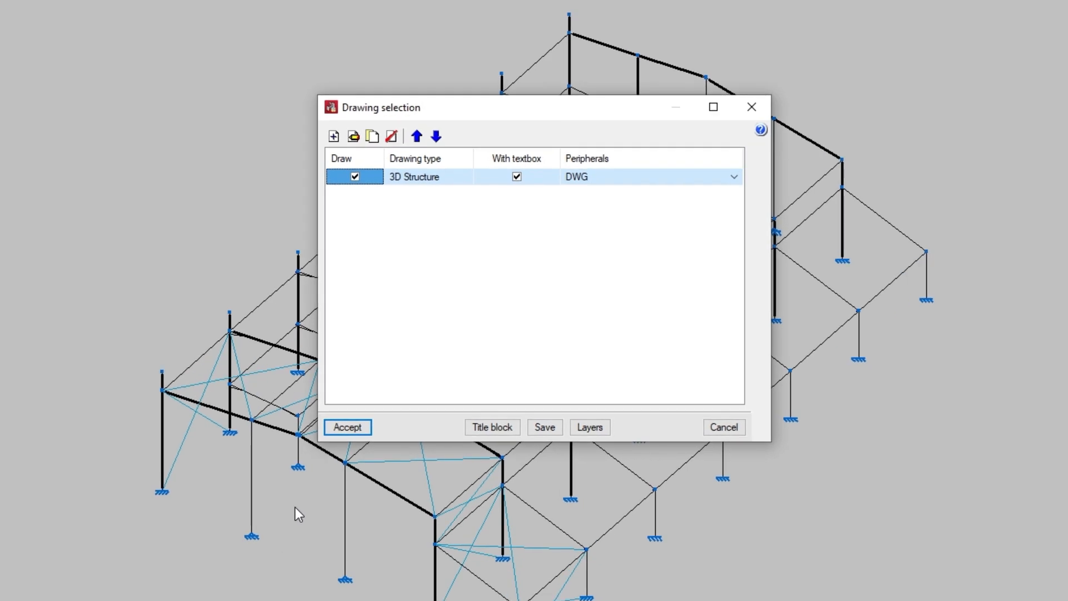
- Add a joints drawing to the selection, with its detail scales calculated automatically depending on the drawing size
{"action": "left_click", "coordinate": [334, 134]}
{"action": "left_click", "coordinate": [363, 83]}
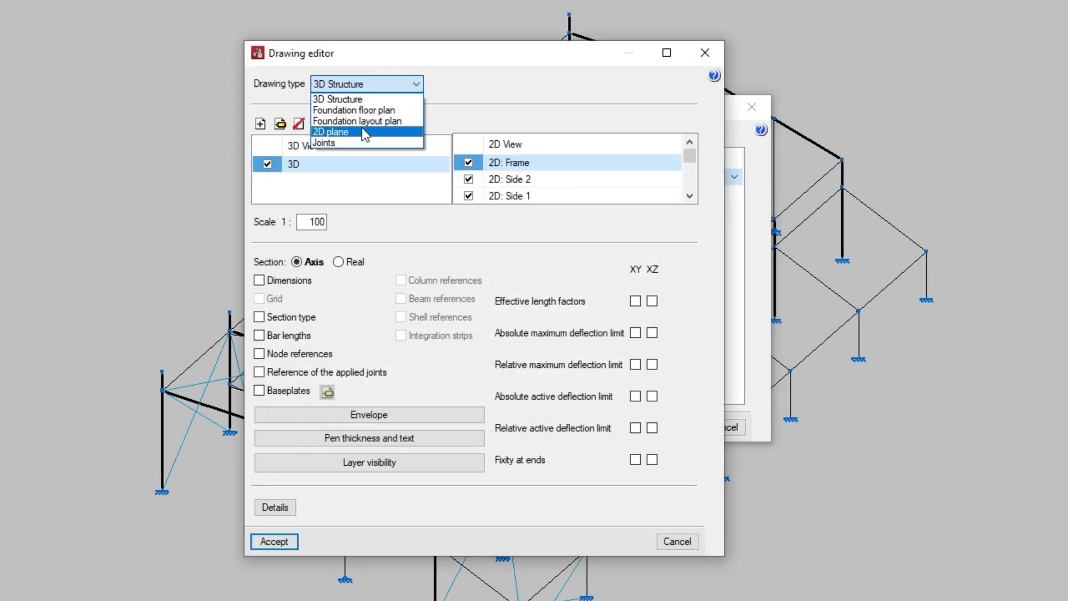
{"action": "left_click", "coordinate": [362, 142]}
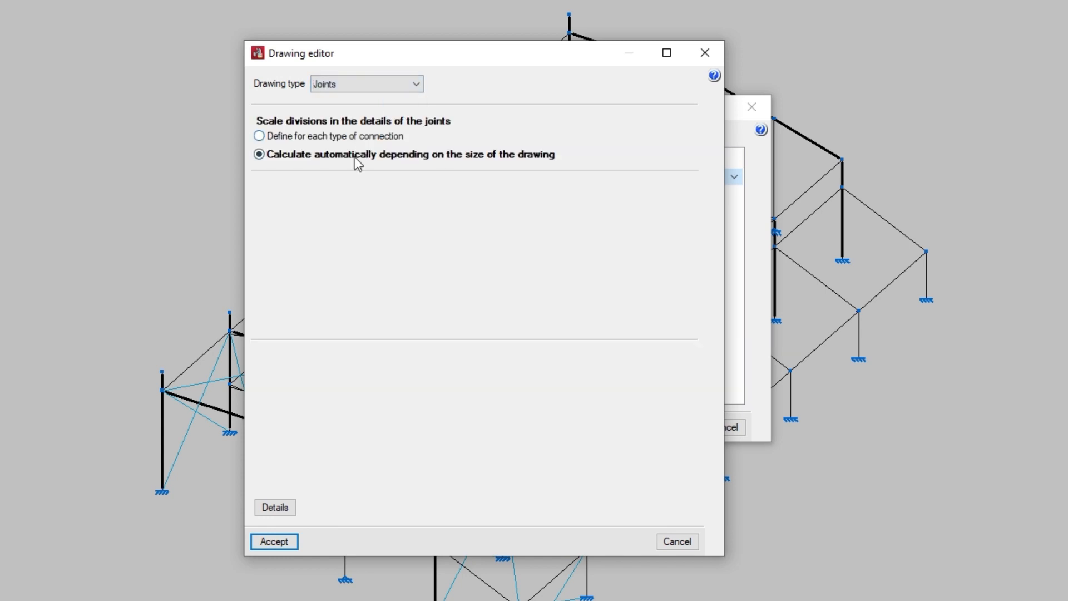
{"action": "left_click", "coordinate": [280, 541]}
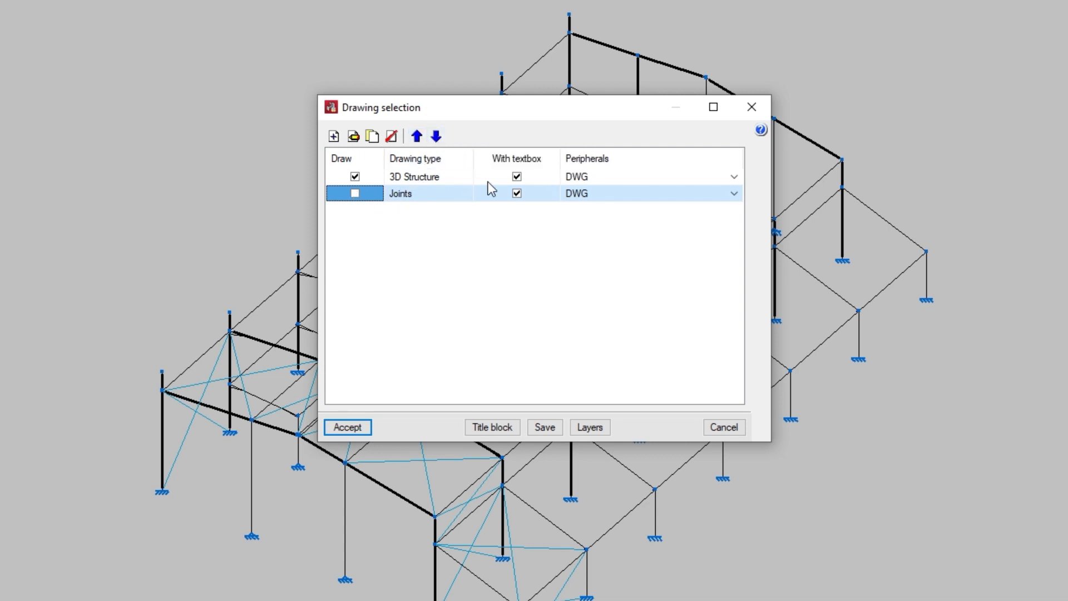
- Review the textbox setting and the available output peripherals for the 3D structure drawing, keeping DWG
{"action": "left_click", "coordinate": [543, 183]}
{"action": "left_click", "coordinate": [541, 183]}
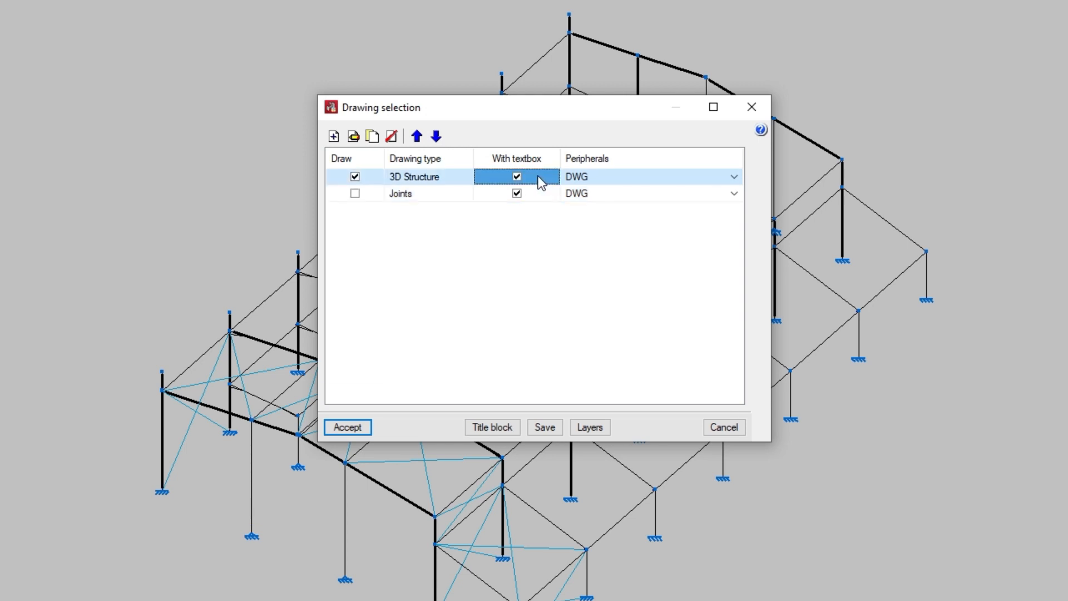
{"action": "left_click", "coordinate": [735, 177]}
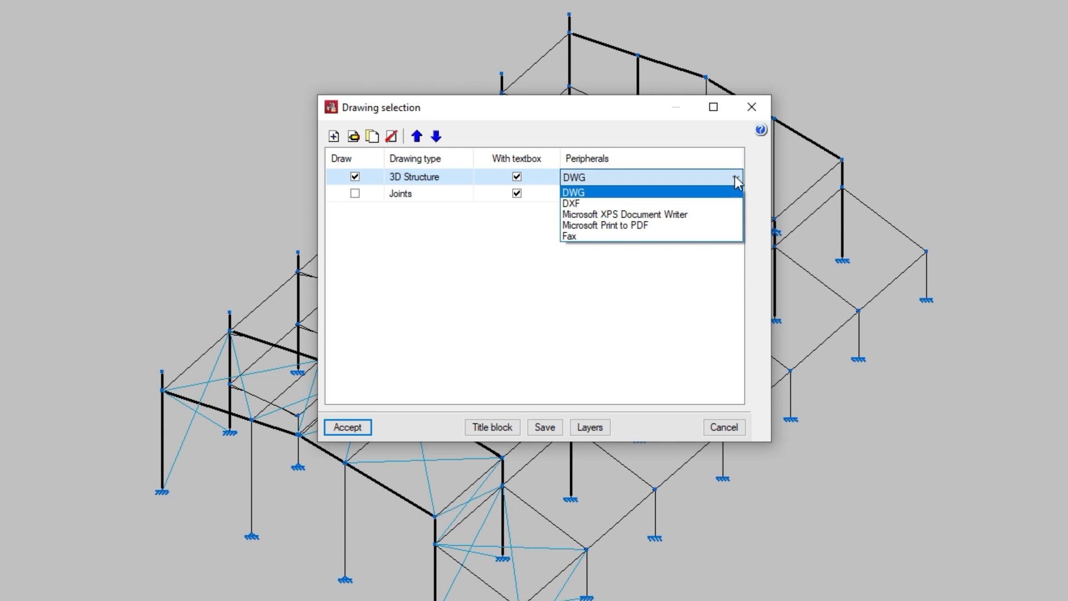
{"action": "left_click", "coordinate": [735, 176]}
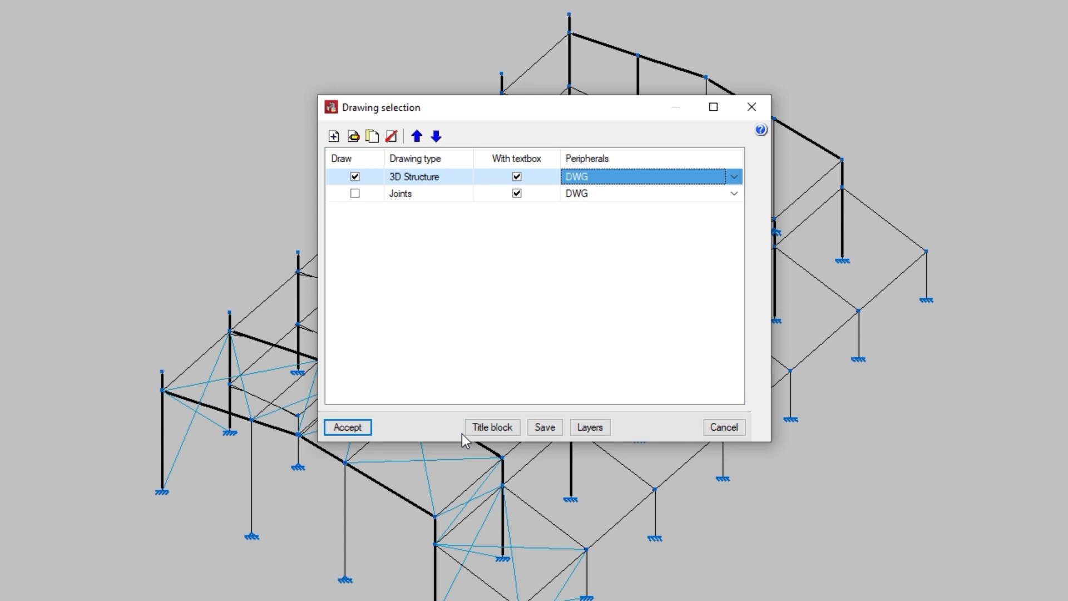
- Preview the CYPE, Telecommunications and Empty title blocks for the DWG output without applying any of them
{"action": "left_click", "coordinate": [476, 431]}
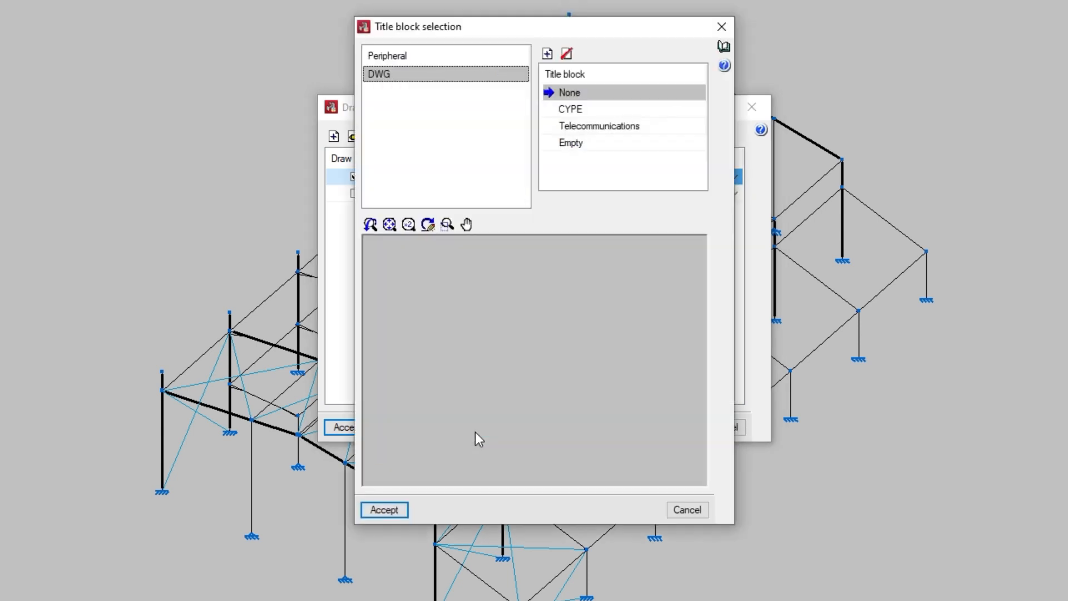
{"action": "left_click", "coordinate": [603, 109]}
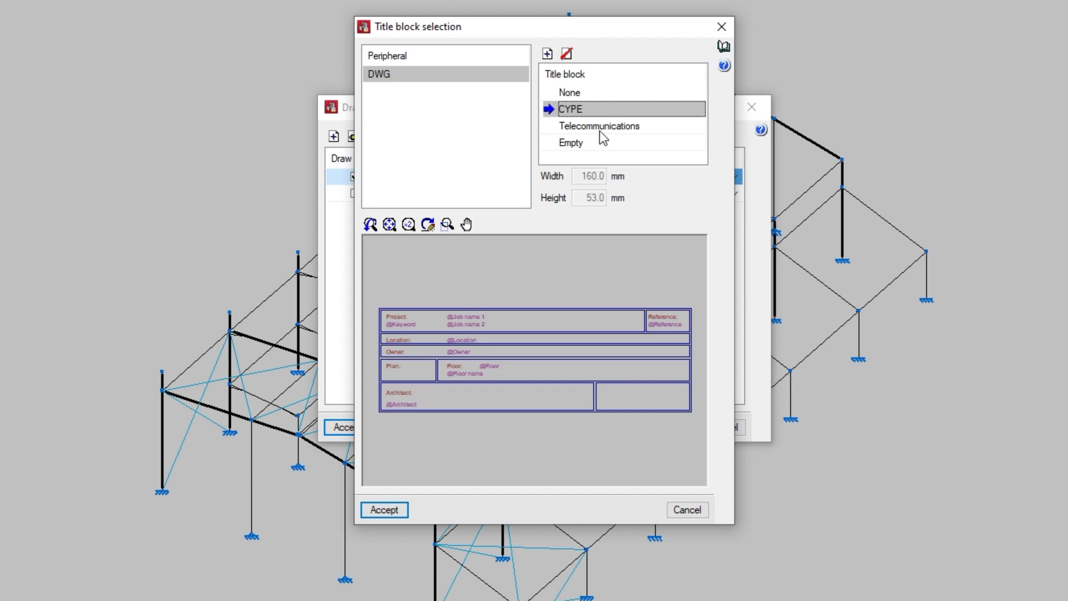
{"action": "left_click", "coordinate": [600, 128]}
{"action": "left_click", "coordinate": [602, 146]}
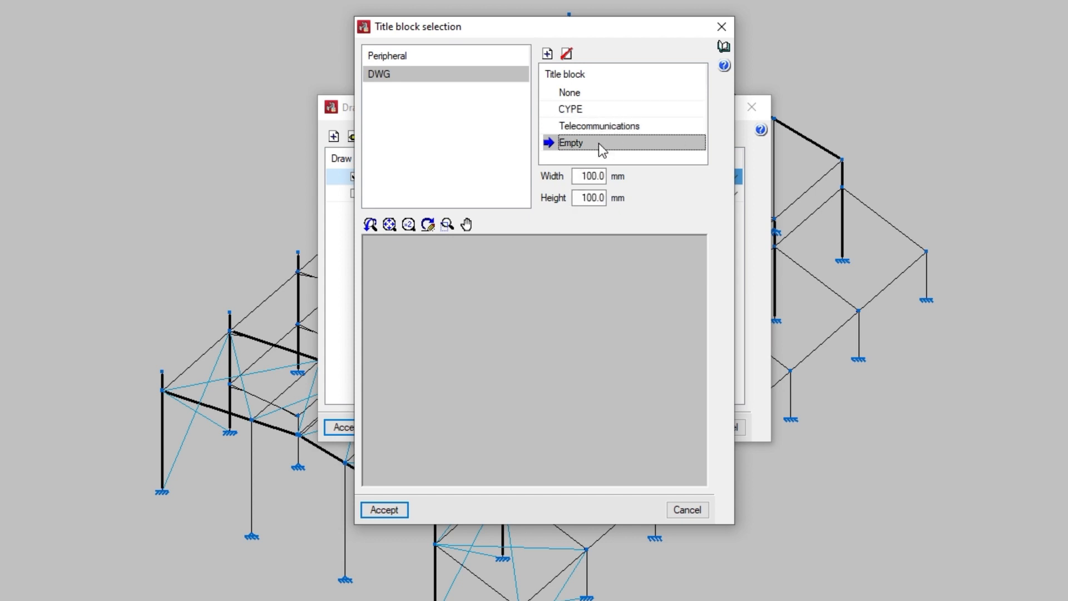
{"action": "left_click", "coordinate": [716, 29]}
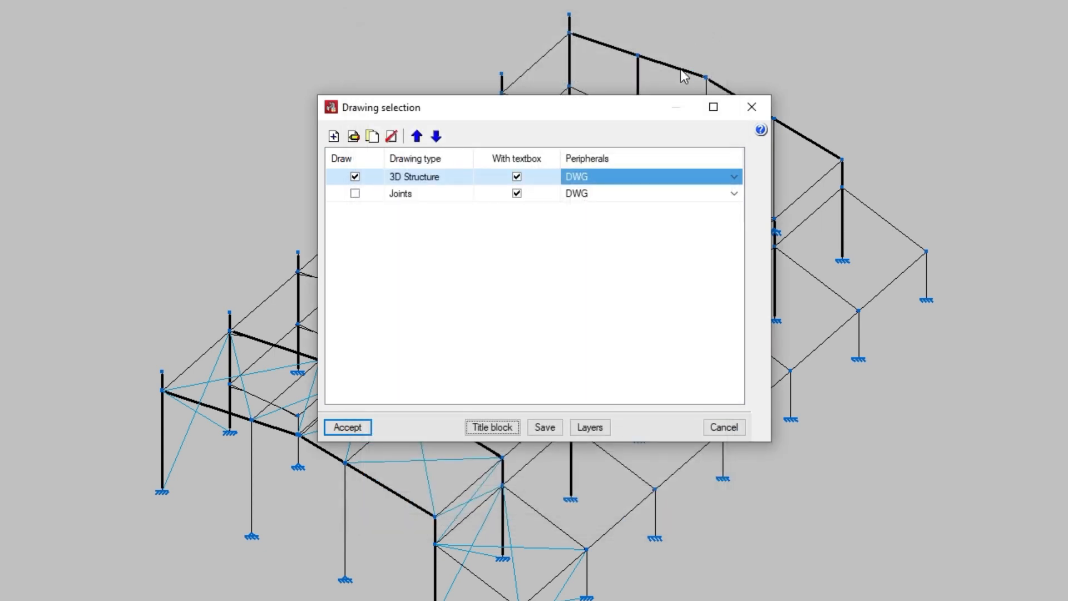
- View the list of layers used in the drawings and look through the 3D structure section
{"action": "left_click", "coordinate": [555, 428]}
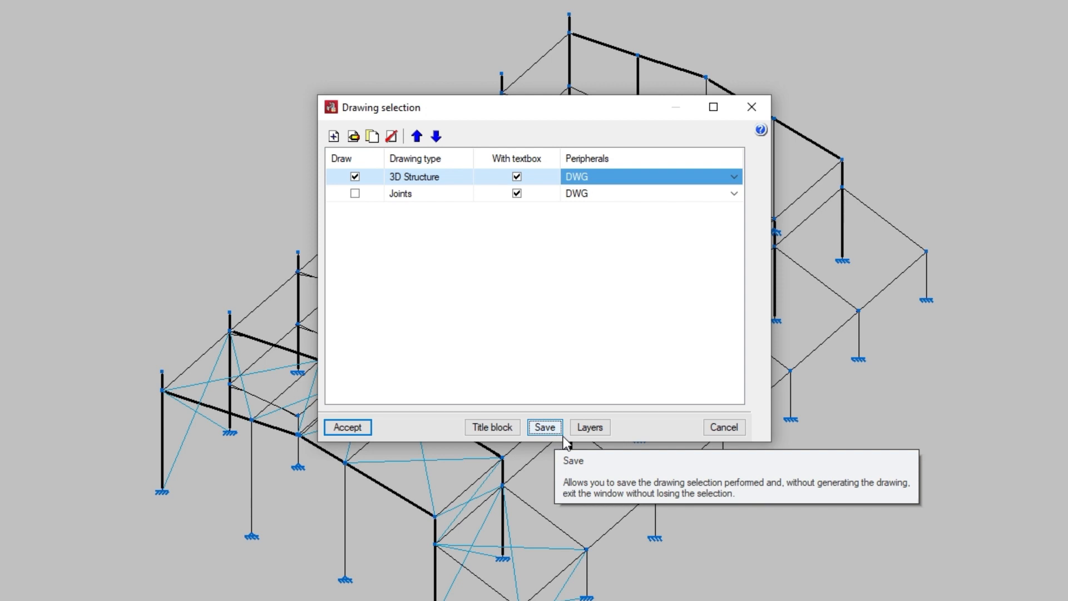
{"action": "left_click", "coordinate": [581, 432]}
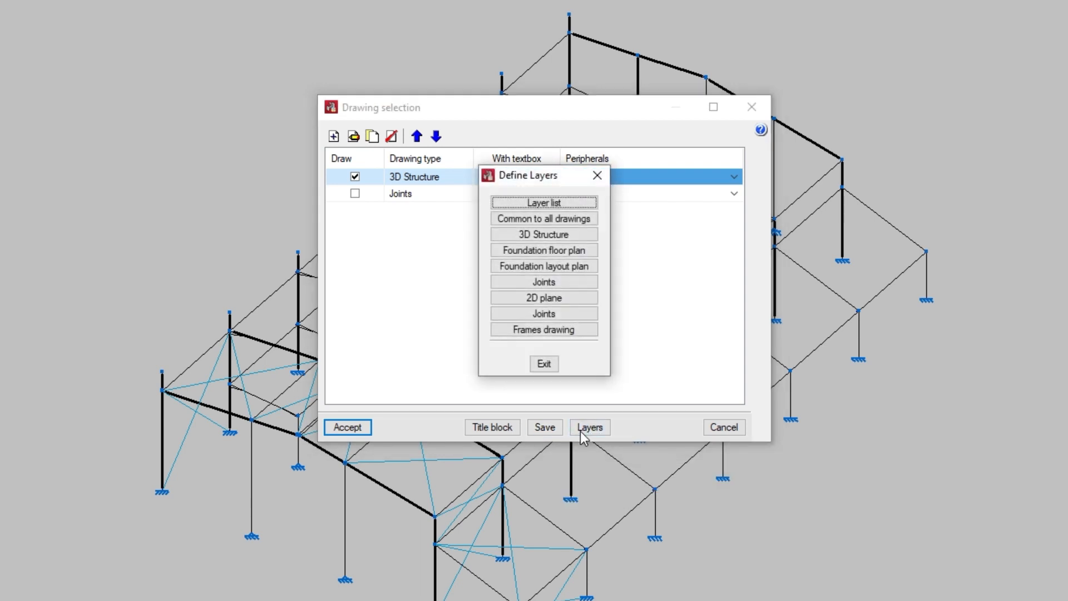
{"action": "left_click", "coordinate": [576, 204]}
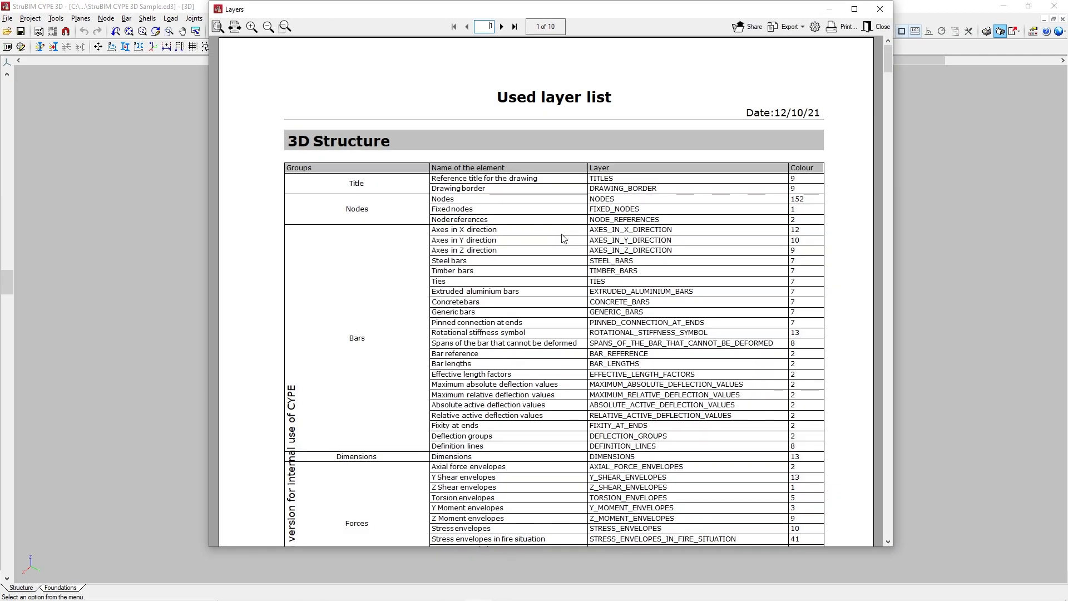
{"action": "left_click_drag", "start_coordinate": [889, 53], "coordinate": [890, 61]}
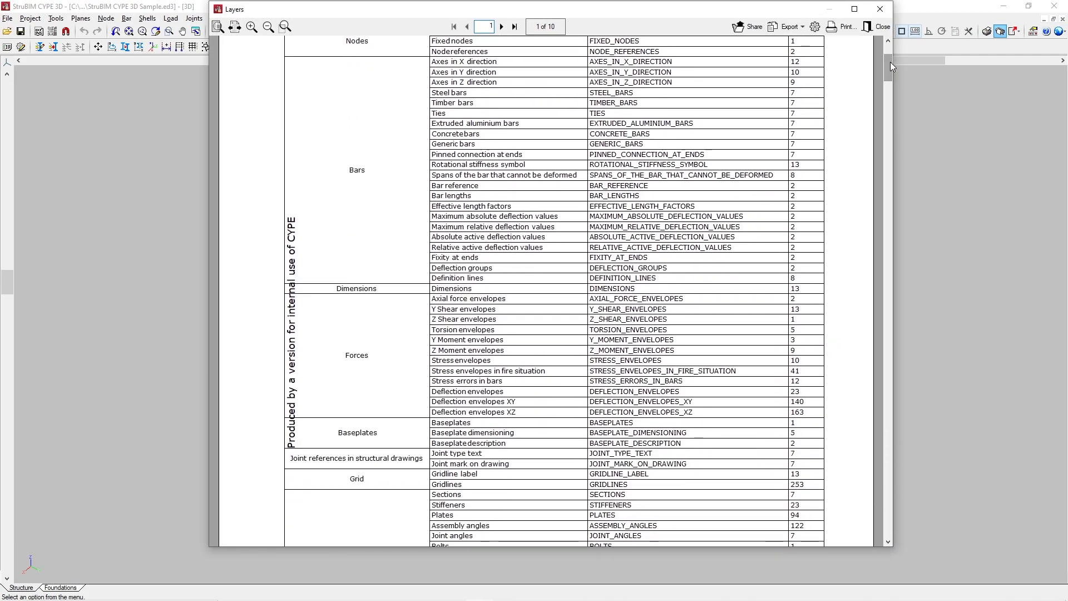
{"action": "left_click", "coordinate": [880, 10]}
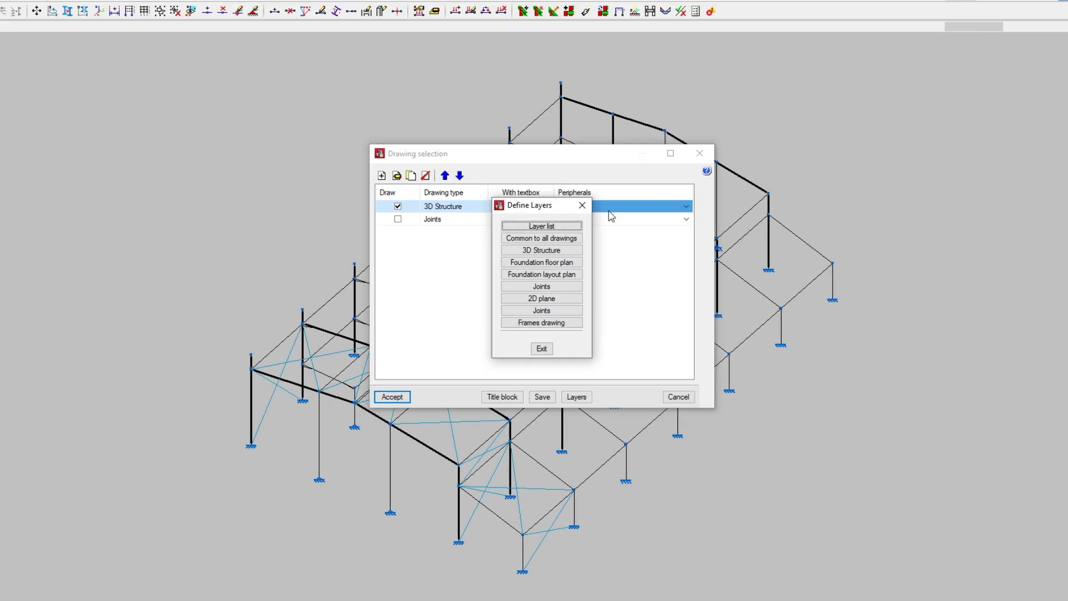
- Examine the colours and layer names of the plan box elements common to all drawings, without changing them
{"action": "left_click", "coordinate": [570, 239]}
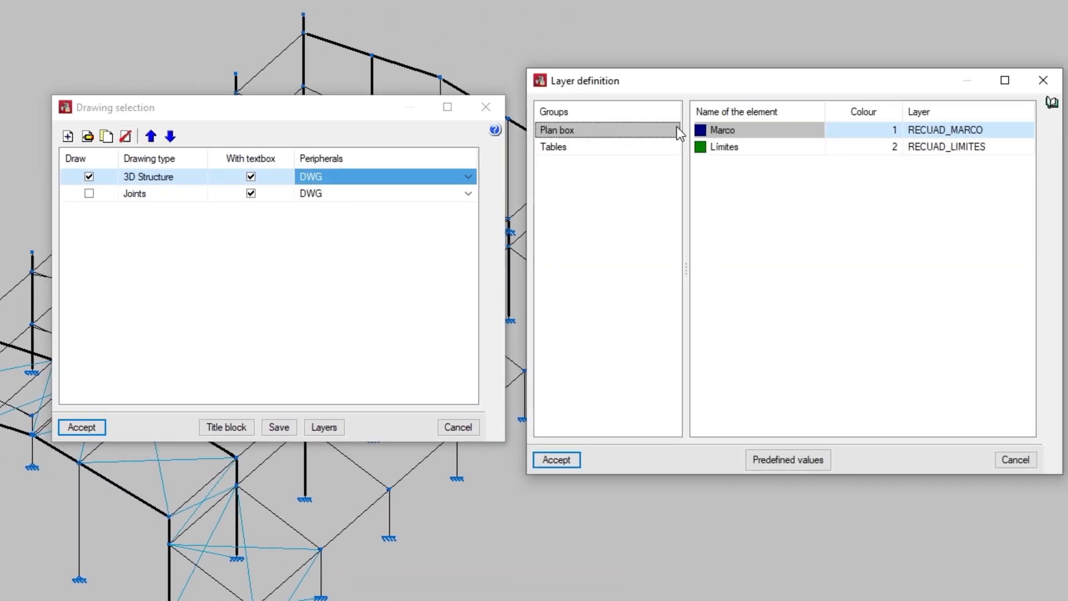
{"action": "left_click", "coordinate": [896, 129]}
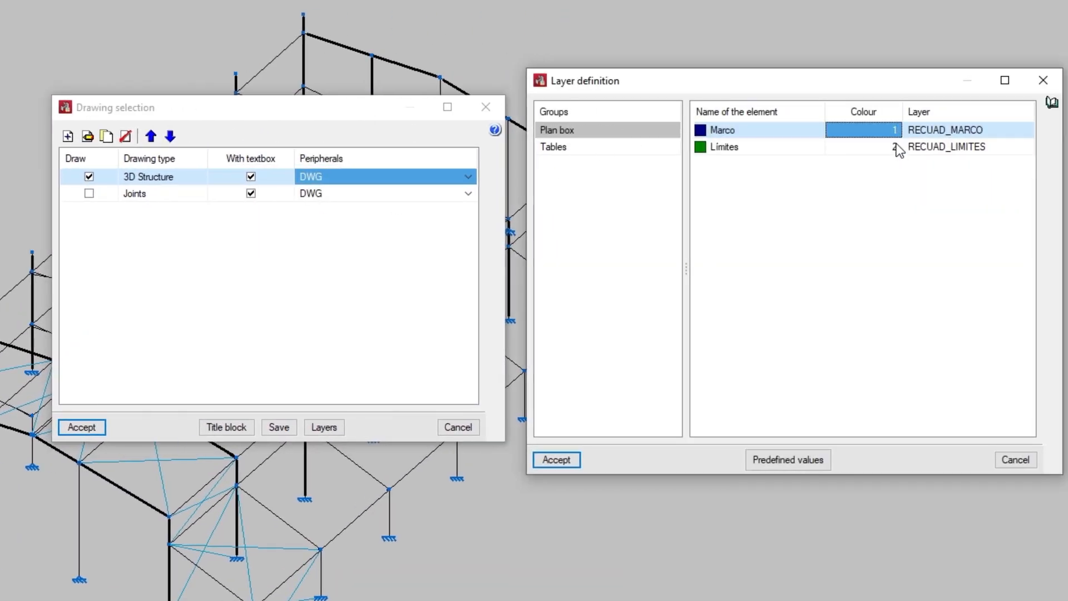
{"action": "left_click", "coordinate": [896, 146]}
{"action": "left_click", "coordinate": [1043, 80]}
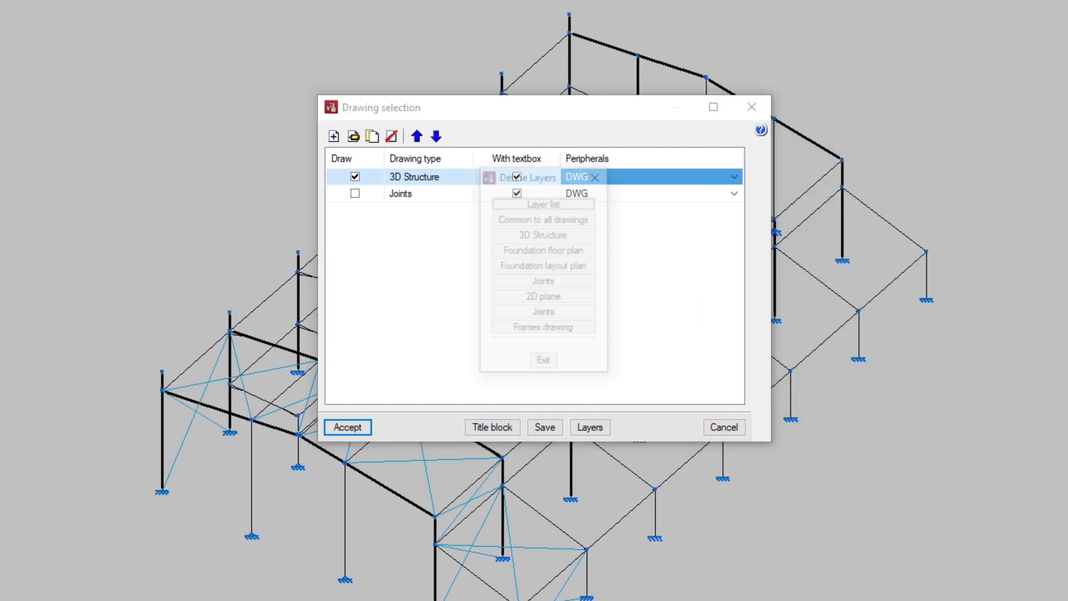
{"action": "left_click", "coordinate": [545, 364]}
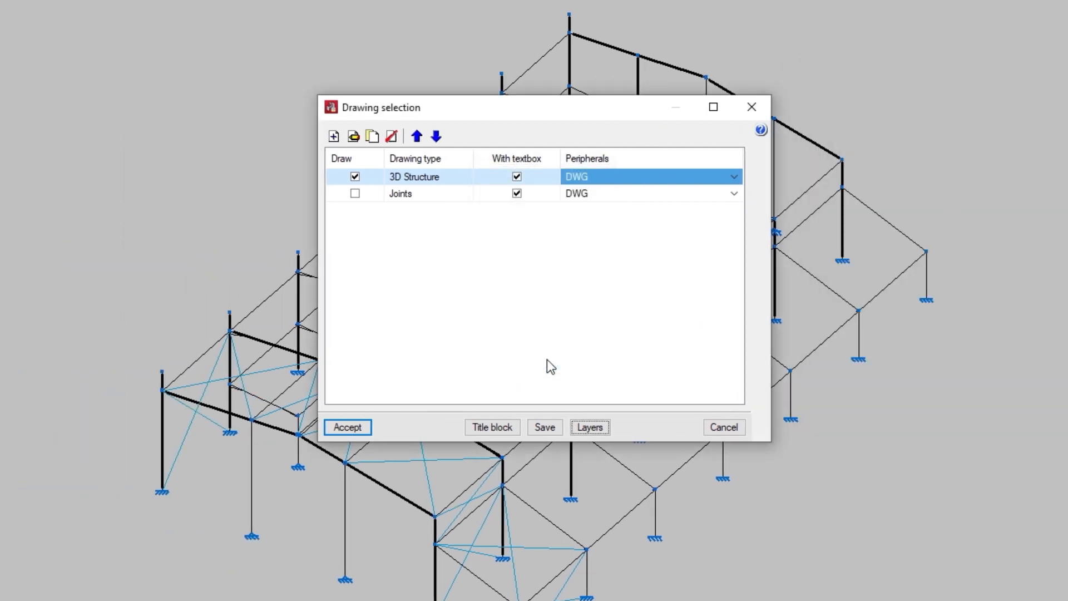
- Generate the selected 3D structure drawing, keeping the previous composition settings
{"action": "left_click", "coordinate": [356, 432]}
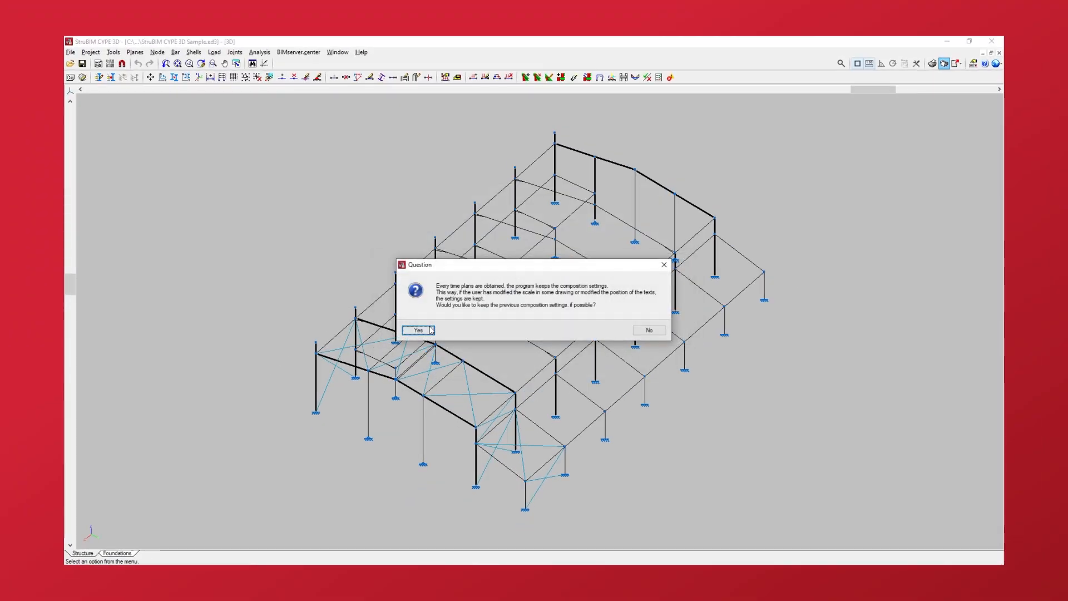
{"action": "left_click", "coordinate": [418, 330]}
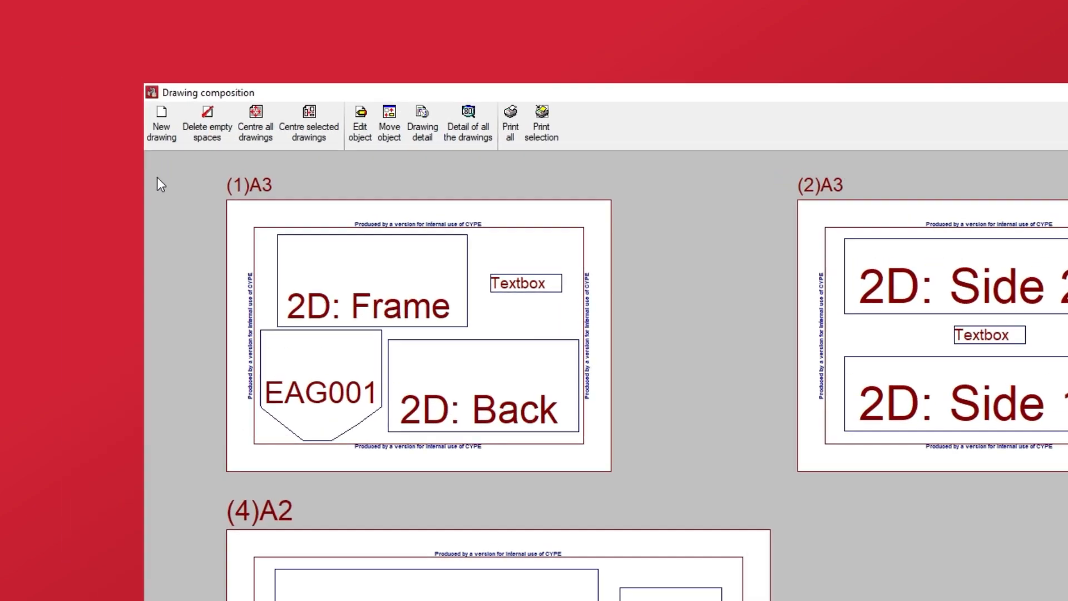
- Add a blank A3 sheet to the composition and remove it by deleting the empty spaces
{"action": "left_click", "coordinate": [174, 157]}
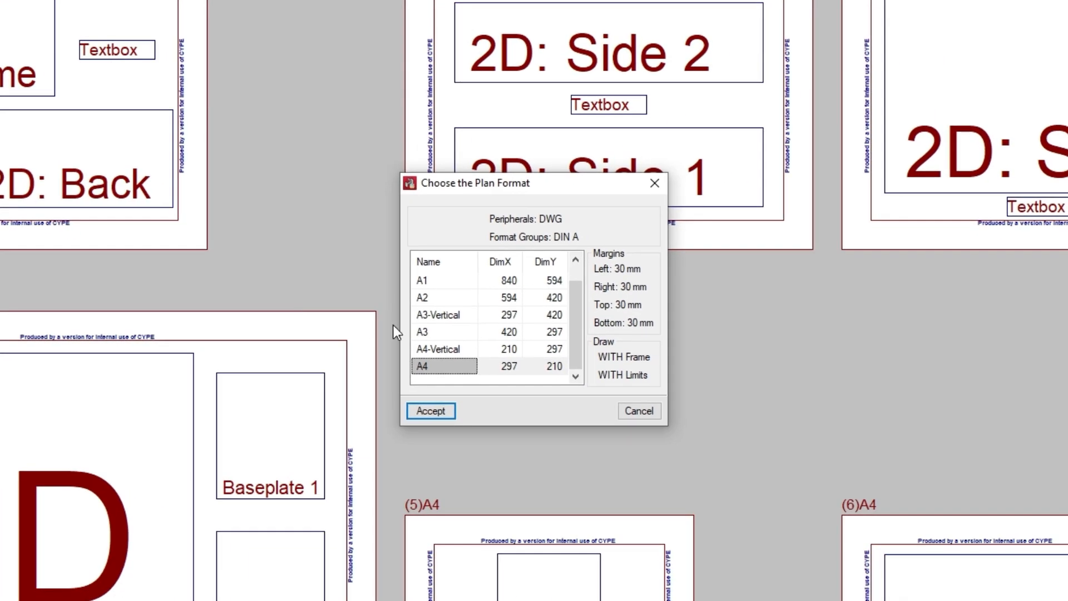
{"action": "left_click", "coordinate": [489, 363]}
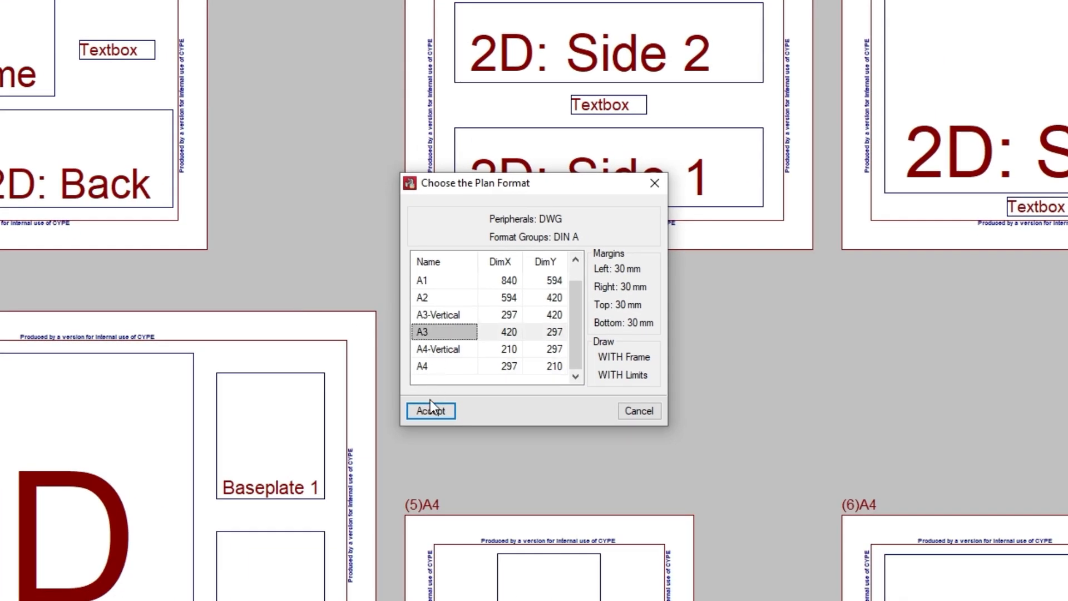
{"action": "left_click", "coordinate": [486, 442]}
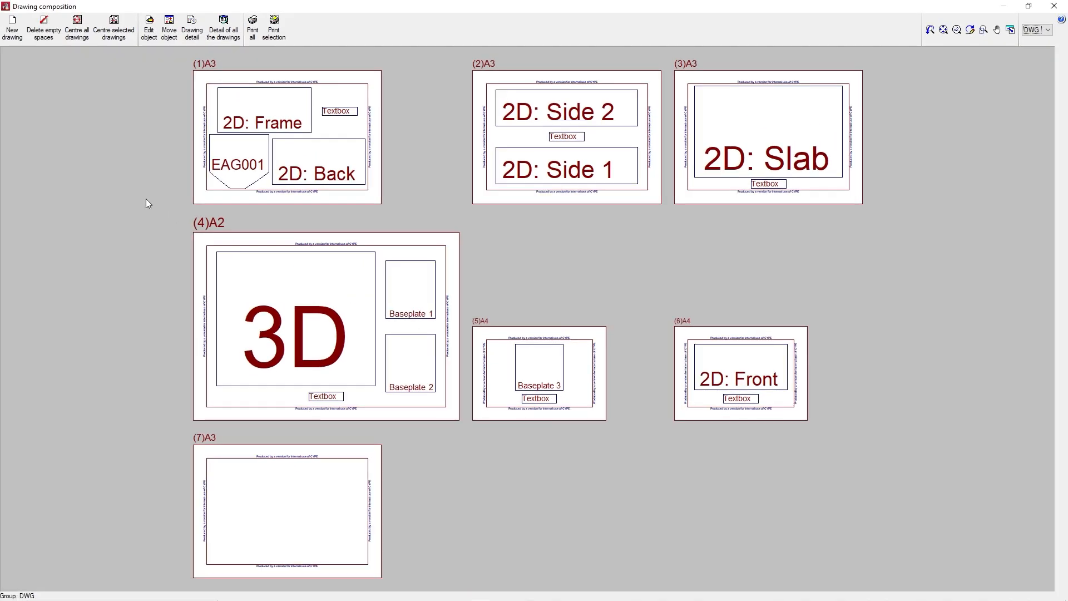
{"action": "left_click", "coordinate": [51, 35]}
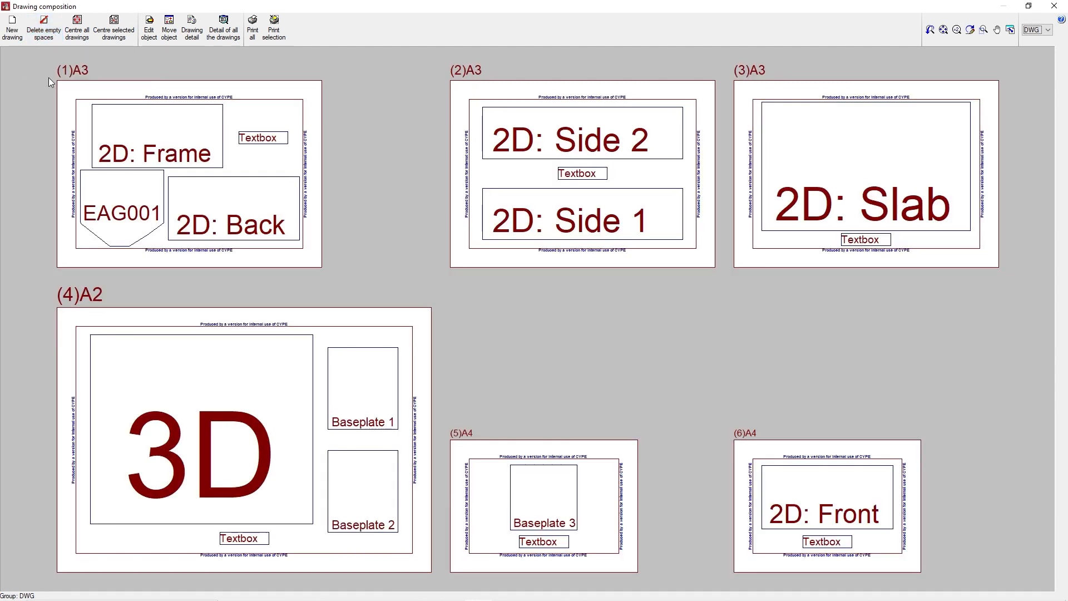
- Edit the 2D: Frame view on the first A3 sheet, moving its title text higher above the dimensions
{"action": "left_click", "coordinate": [150, 39]}
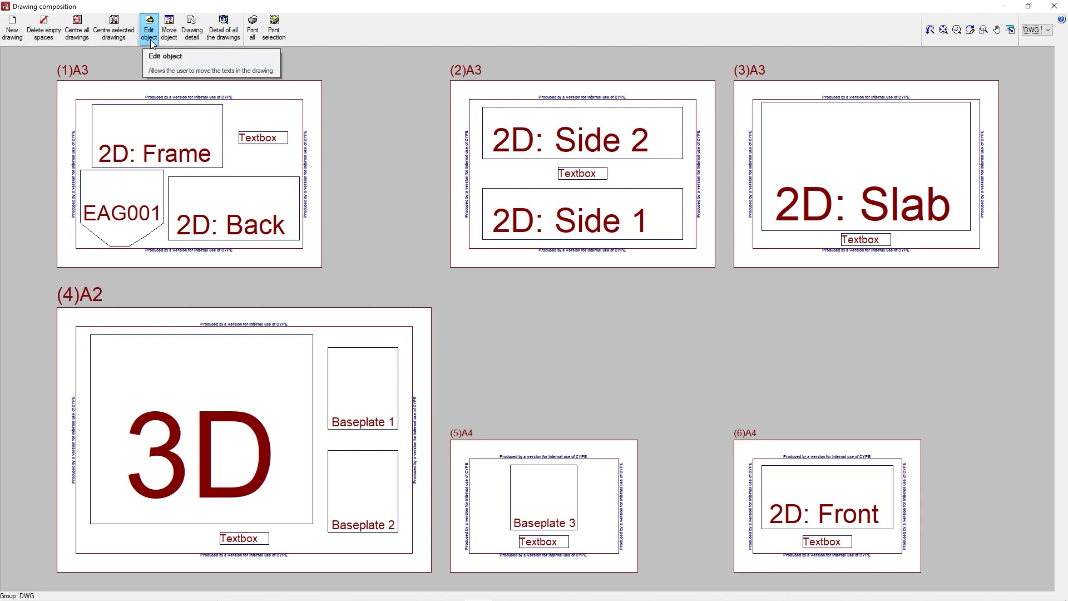
{"action": "left_click", "coordinate": [154, 113]}
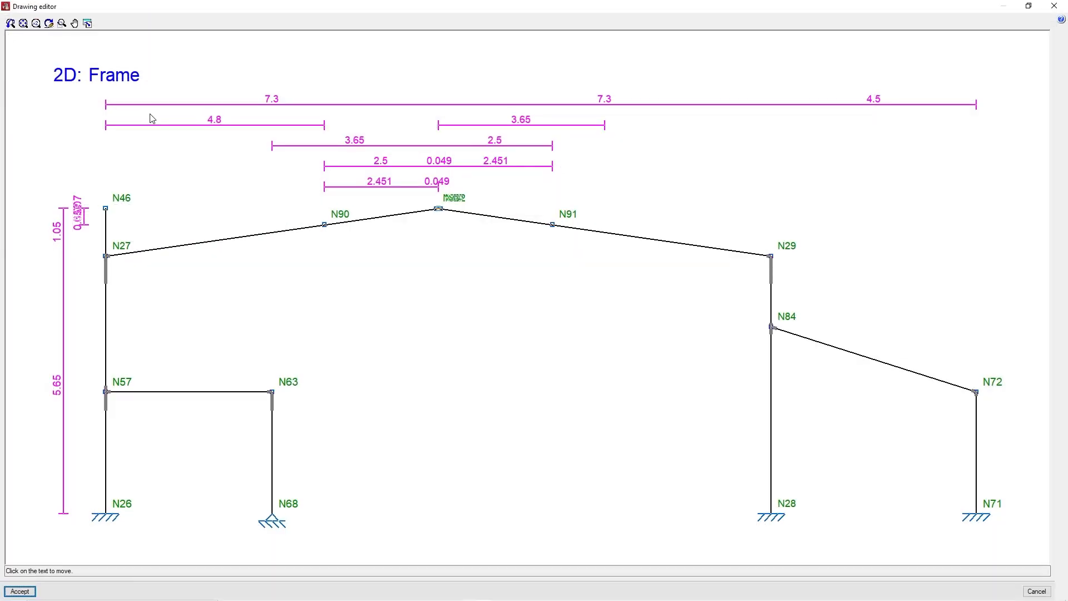
{"action": "left_click", "coordinate": [99, 76]}
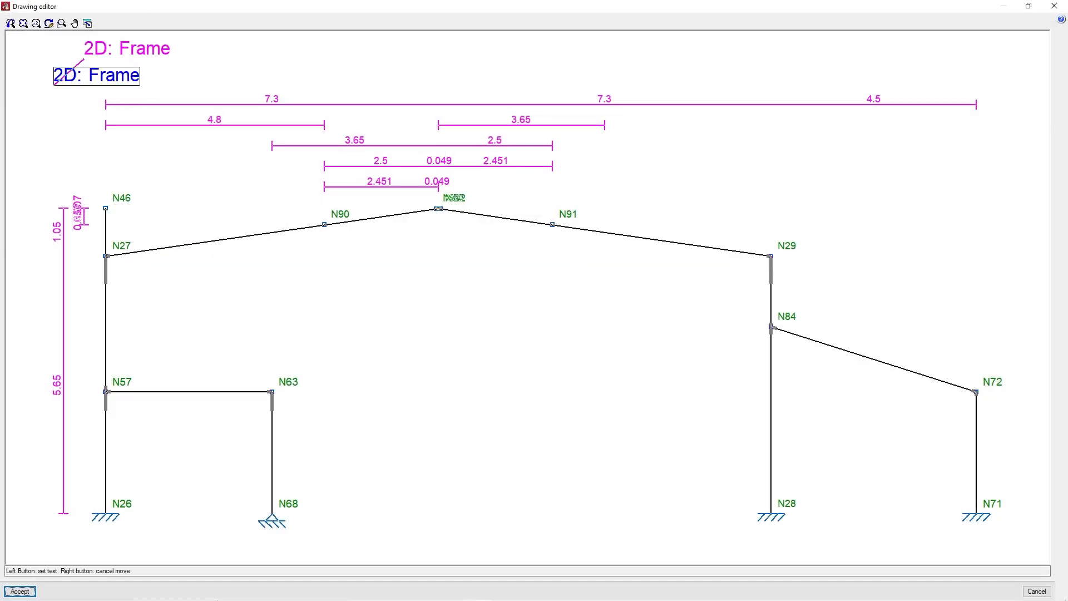
{"action": "left_click", "coordinate": [52, 68]}
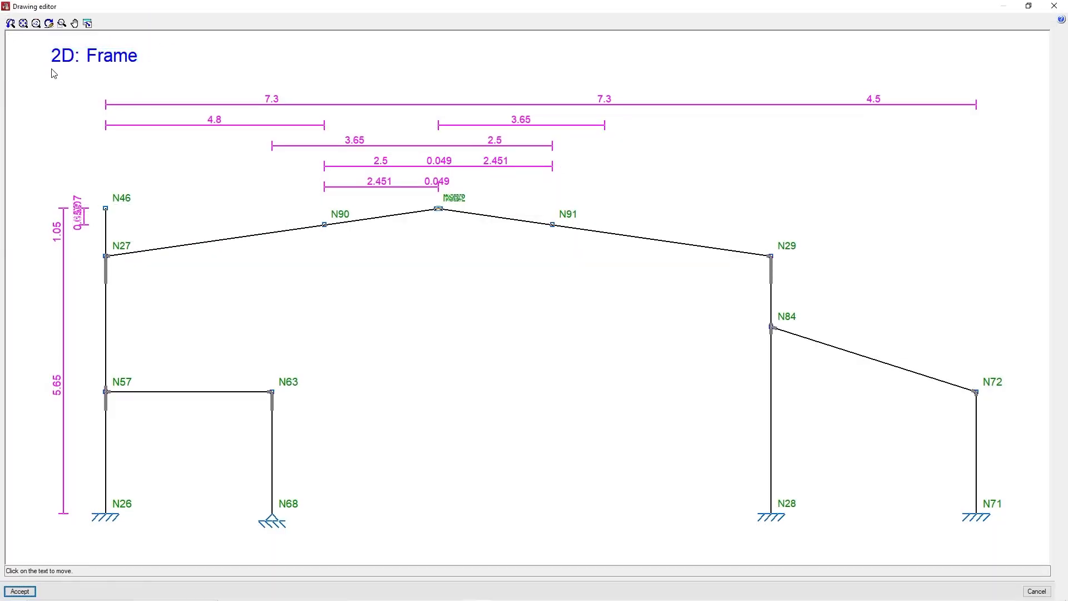
{"action": "left_click", "coordinate": [28, 591]}
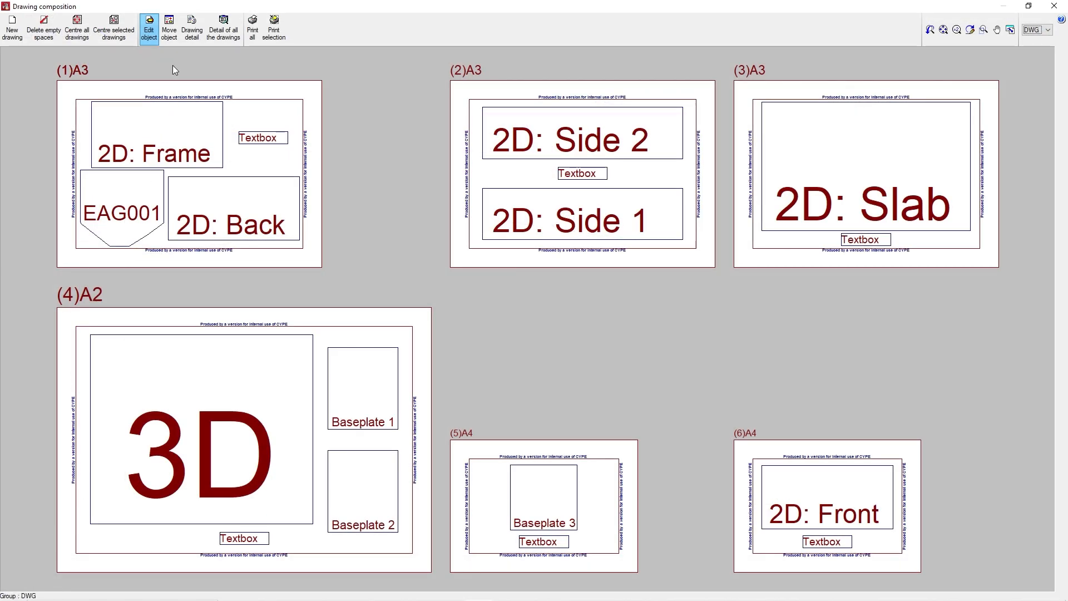
- Move the 2D: Frame view slightly closer to the textbox on the first A3 sheet
{"action": "left_click", "coordinate": [175, 39]}
{"action": "left_click", "coordinate": [176, 123]}
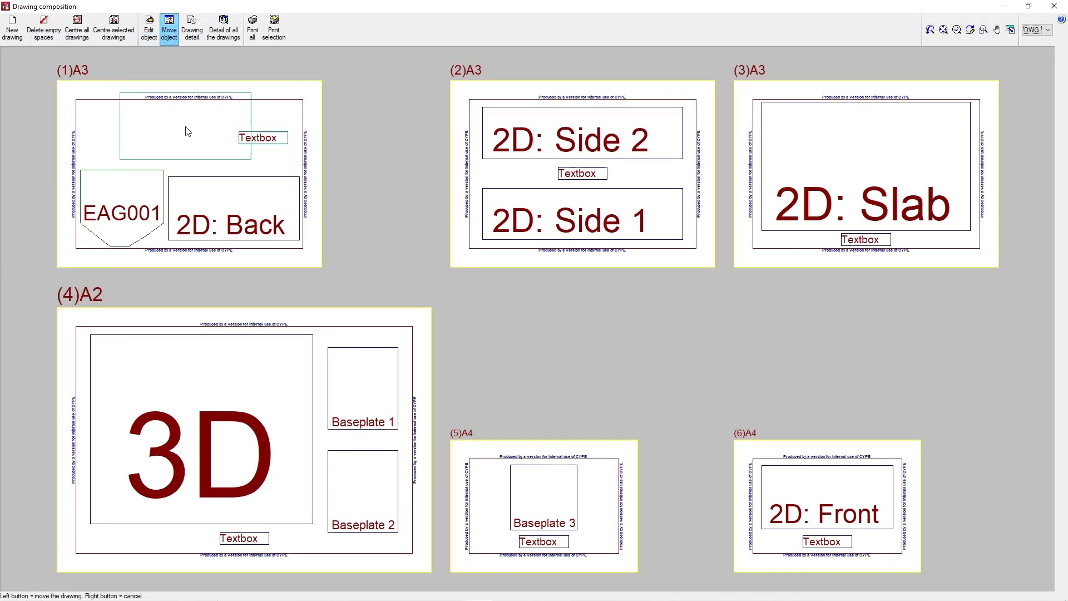
{"action": "left_click", "coordinate": [167, 140]}
- Move the Baseplate 1 and Baseplate 2 details closer to the 3D view on the A2 sheet
{"action": "left_click", "coordinate": [377, 396]}
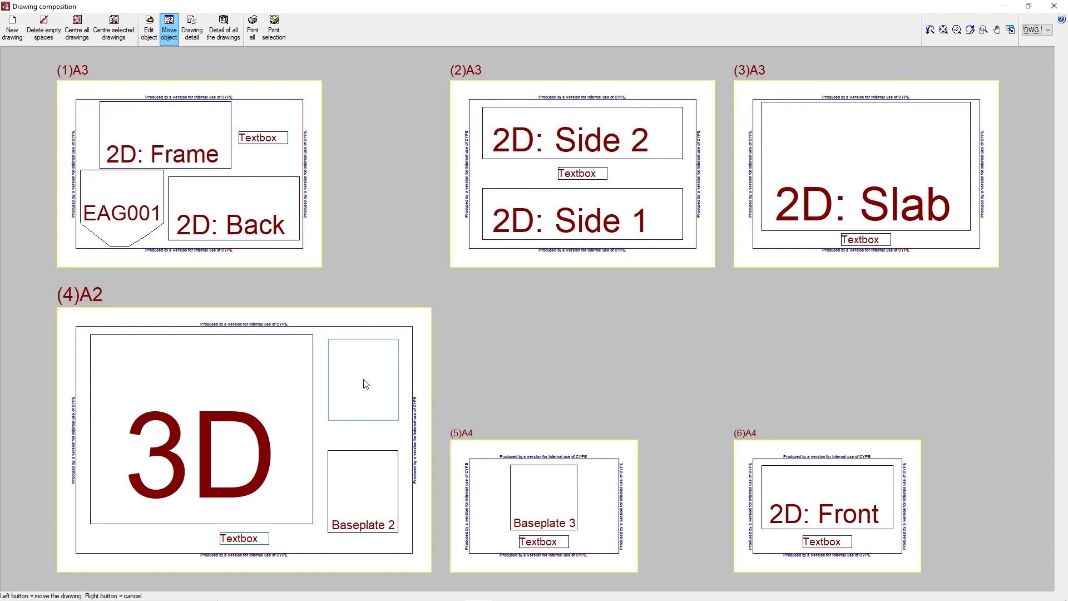
{"action": "left_click", "coordinate": [355, 380]}
{"action": "left_click", "coordinate": [361, 473]}
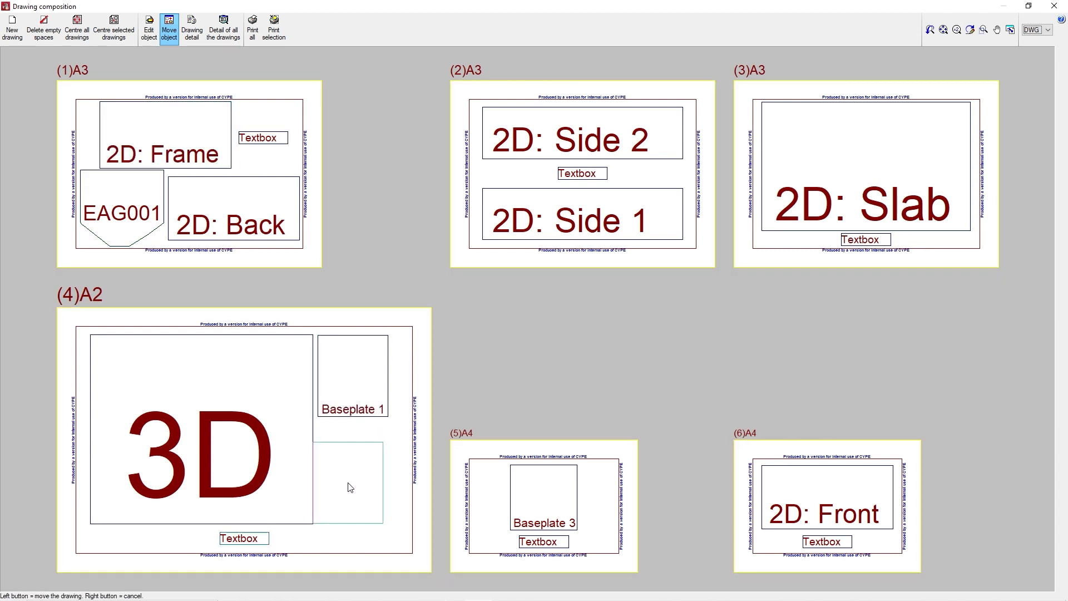
{"action": "left_click", "coordinate": [354, 487]}
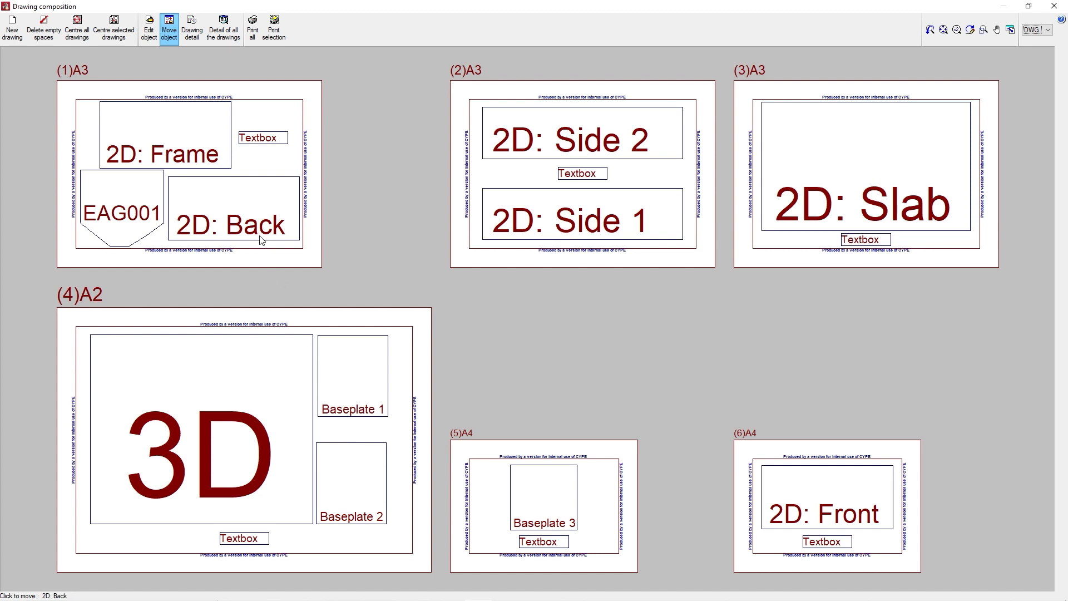
- Move the 2D: Back view slightly closer to the EAG001 detail on the first A3 sheet and centre all drawings
{"action": "left_click", "coordinate": [234, 190]}
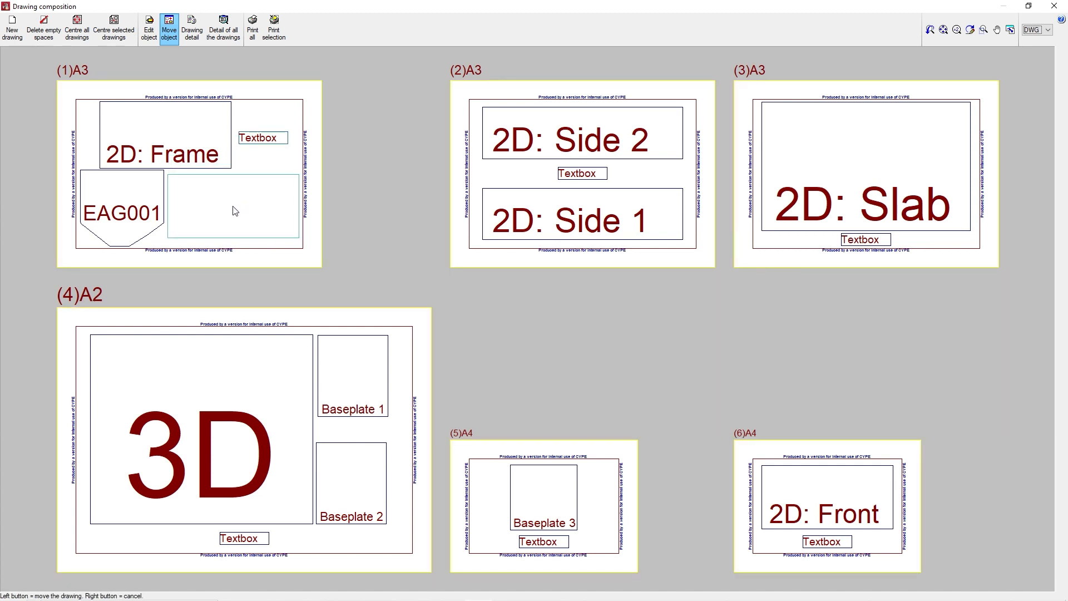
{"action": "left_click", "coordinate": [232, 211]}
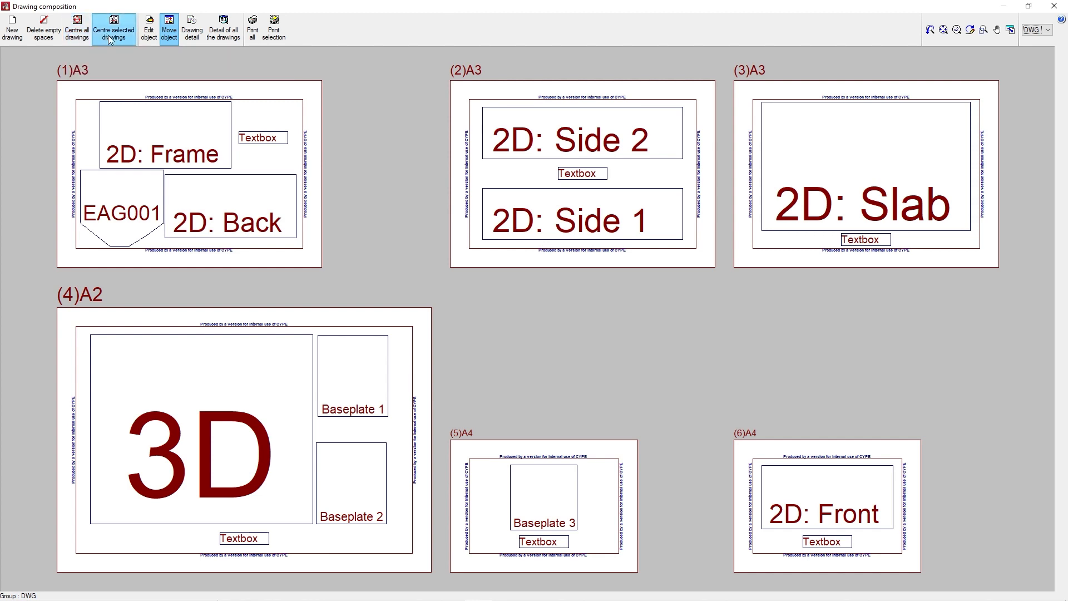
{"action": "left_click", "coordinate": [83, 38]}
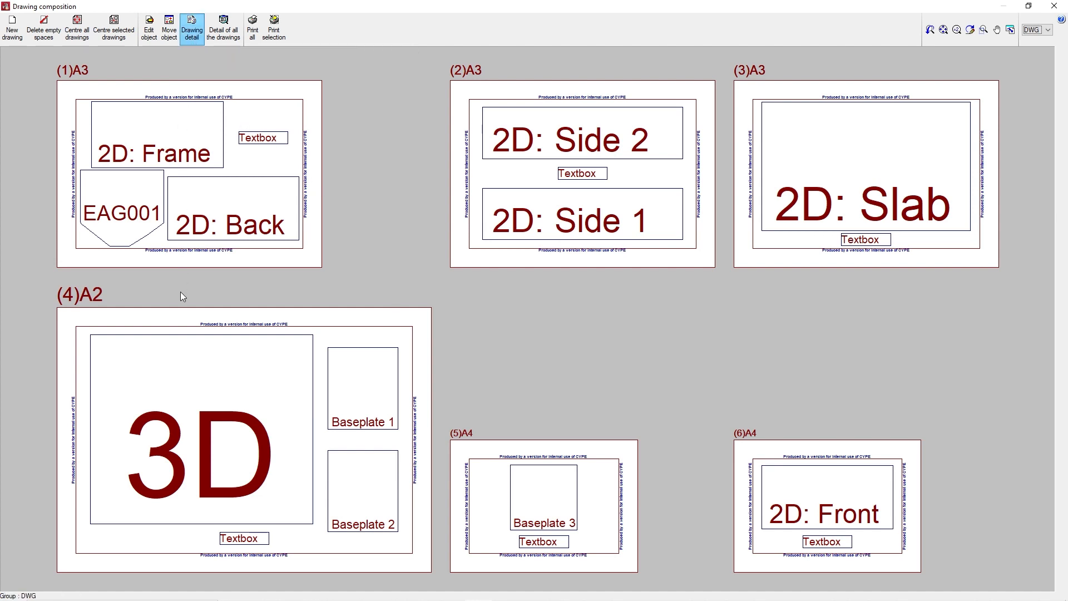
- Show the detail of the 3D and 2D: Frame views, and that of all the remaining drawings
{"action": "left_click", "coordinate": [184, 359]}
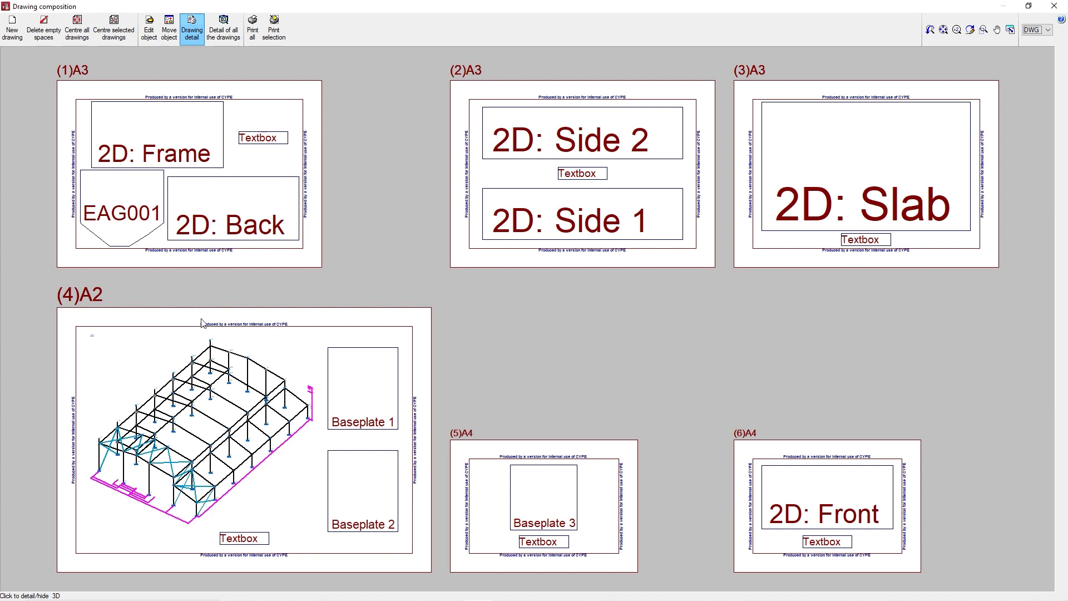
{"action": "left_click", "coordinate": [200, 162]}
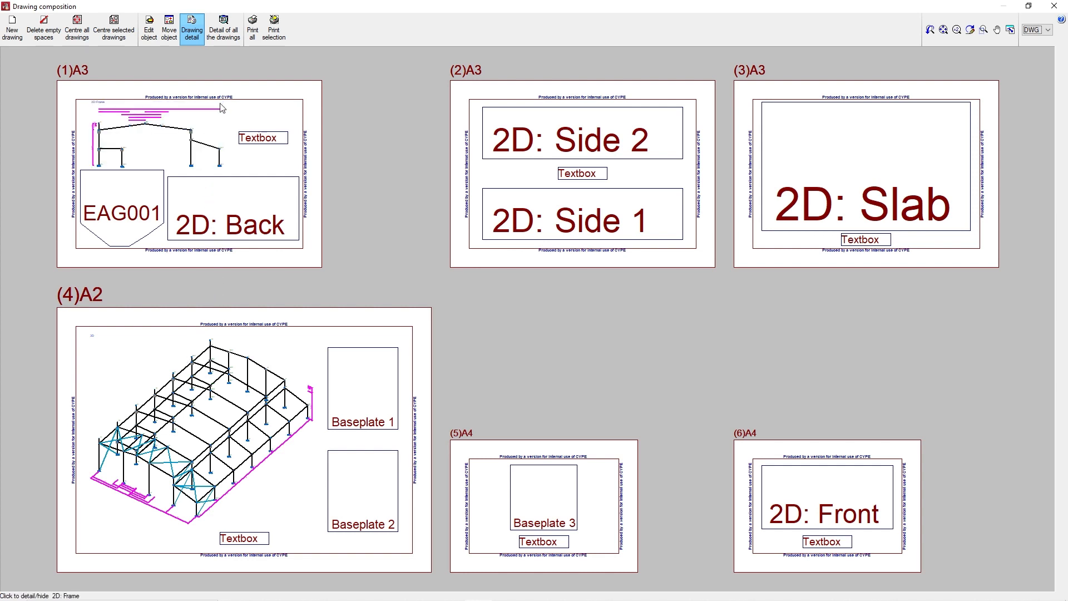
{"action": "left_click", "coordinate": [224, 39]}
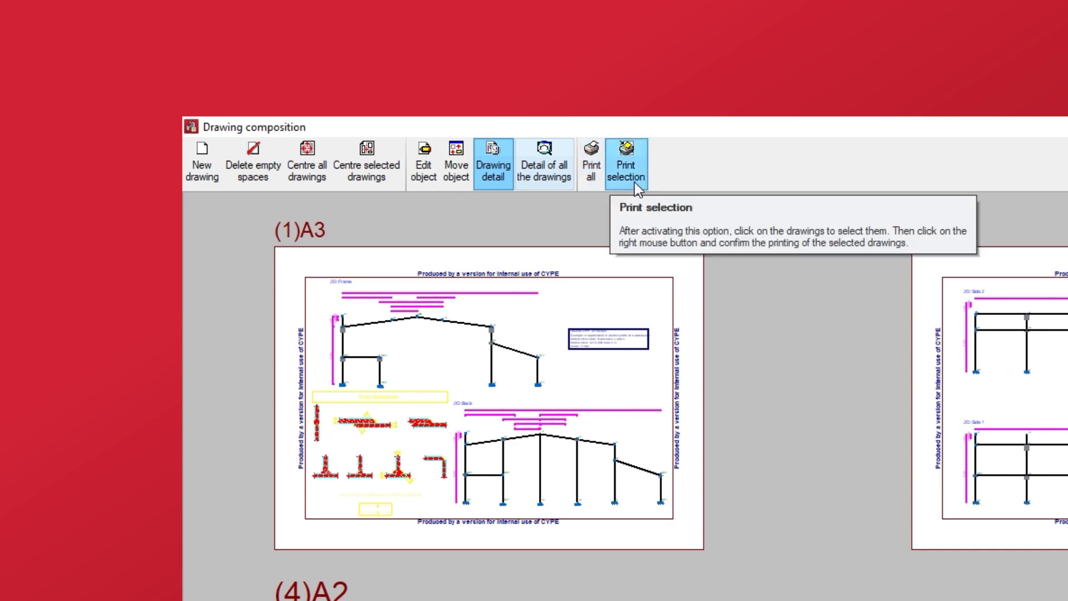
- Print all the drawings to the Desktop directory as a single DWG file named FILE
{"action": "left_click", "coordinate": [584, 182]}
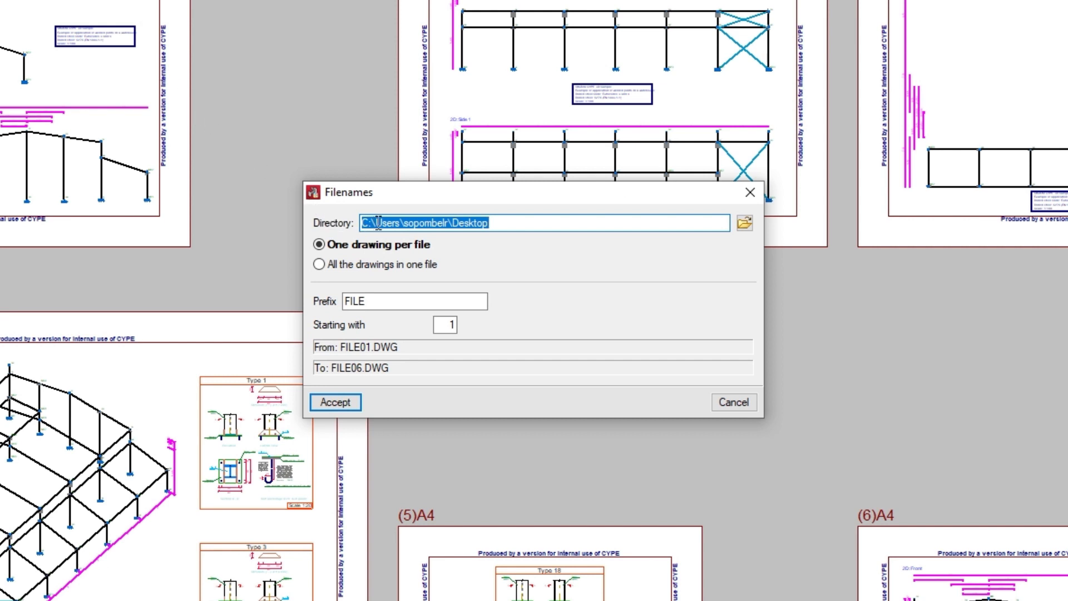
{"action": "left_click", "coordinate": [507, 222]}
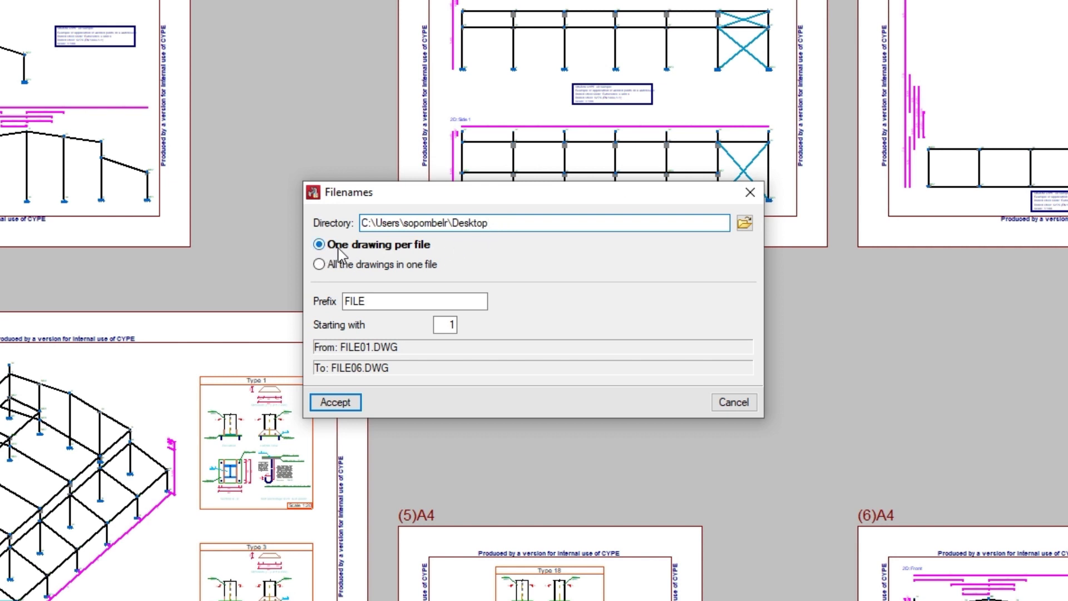
{"action": "left_click", "coordinate": [367, 252]}
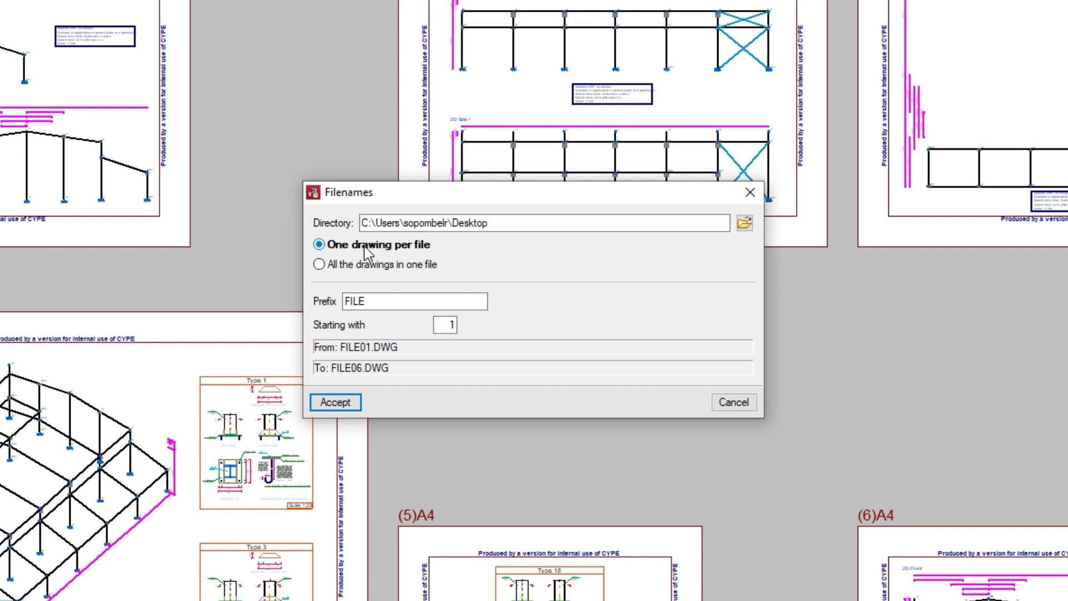
{"action": "left_click", "coordinate": [376, 305]}
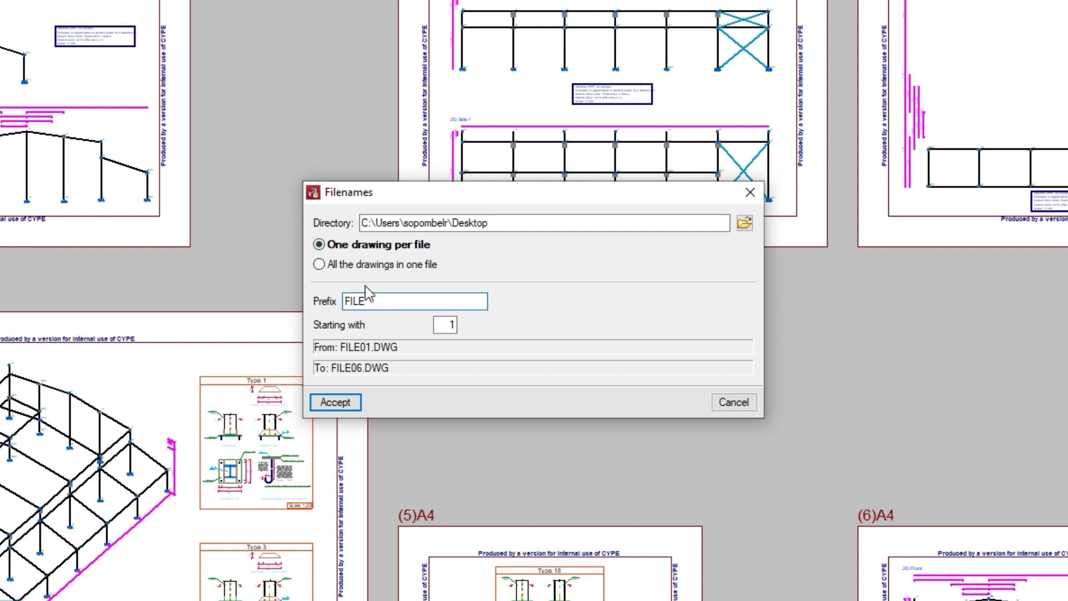
{"action": "left_click", "coordinate": [357, 267]}
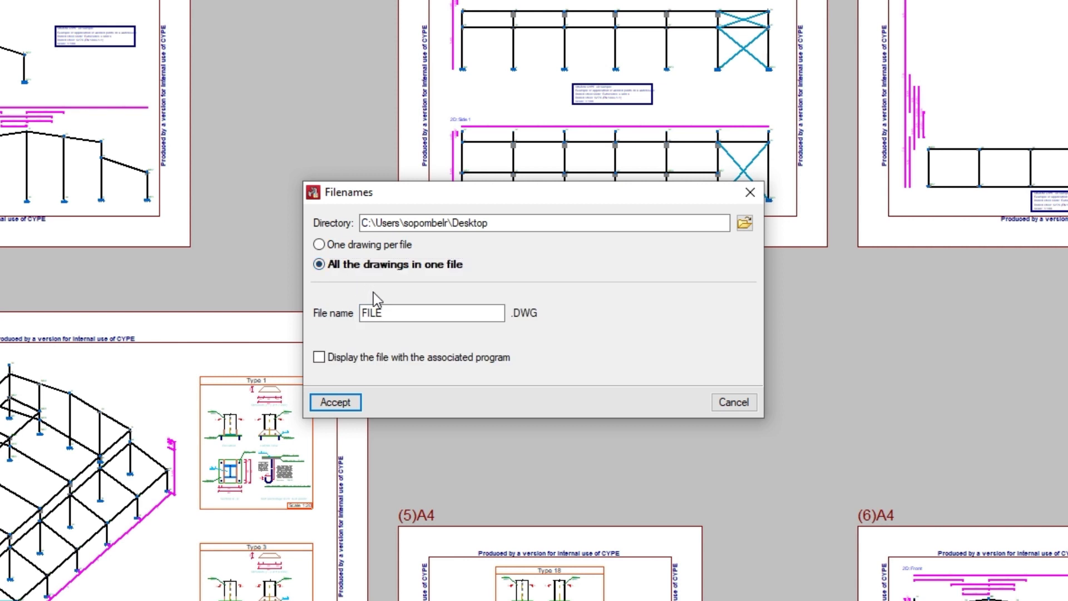
{"action": "left_click", "coordinate": [397, 313]}
{"action": "left_click", "coordinate": [362, 362]}
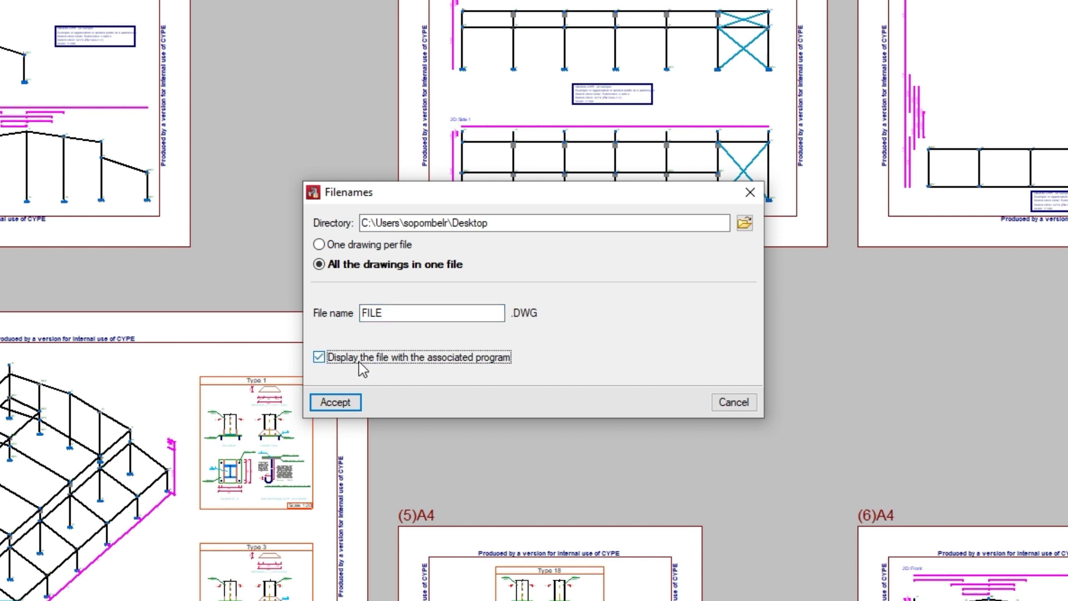
{"action": "left_click", "coordinate": [362, 362]}
{"action": "left_click", "coordinate": [335, 402]}
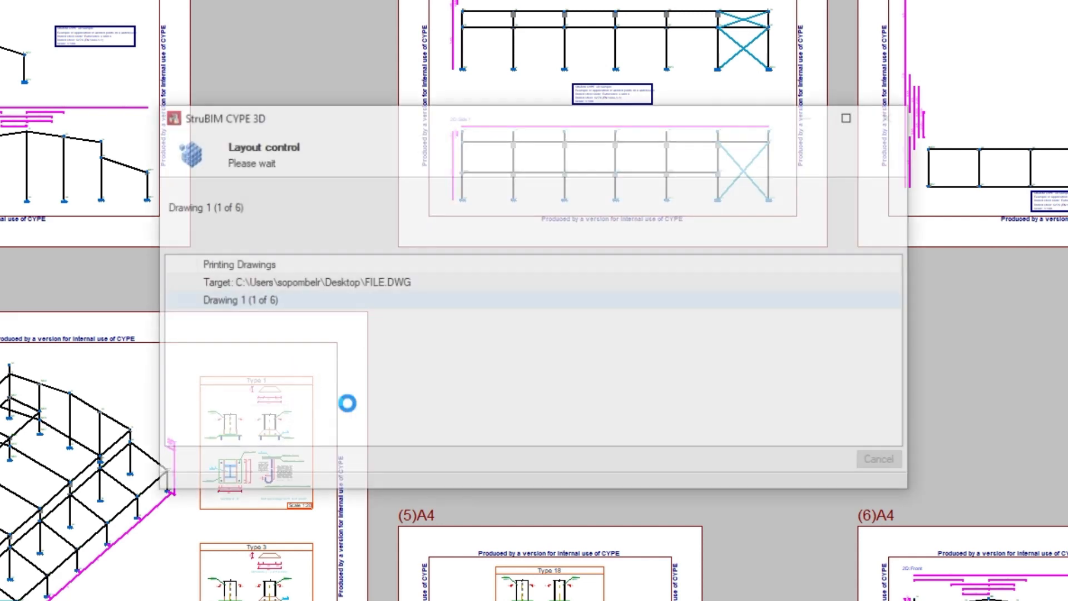